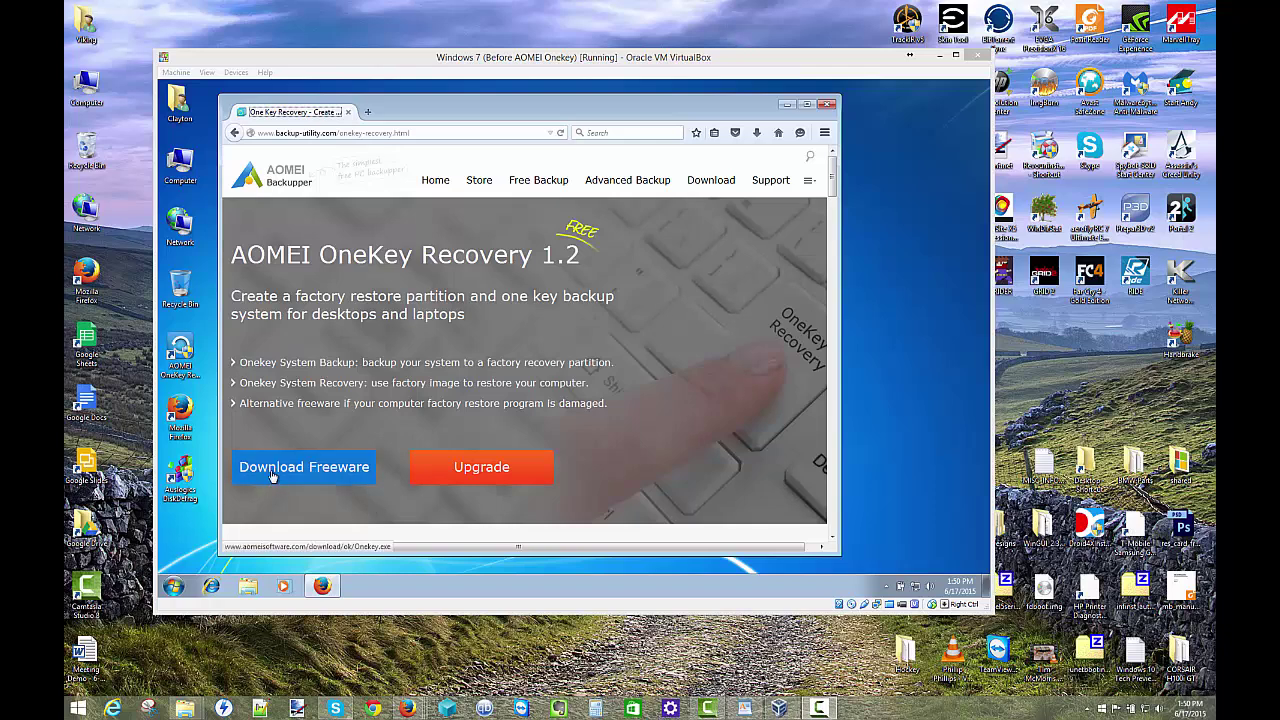
# Step: Browse Computer and the STORAGE (E:) drive, then return to the drive list
pyautogui.doubleClick(181, 166)
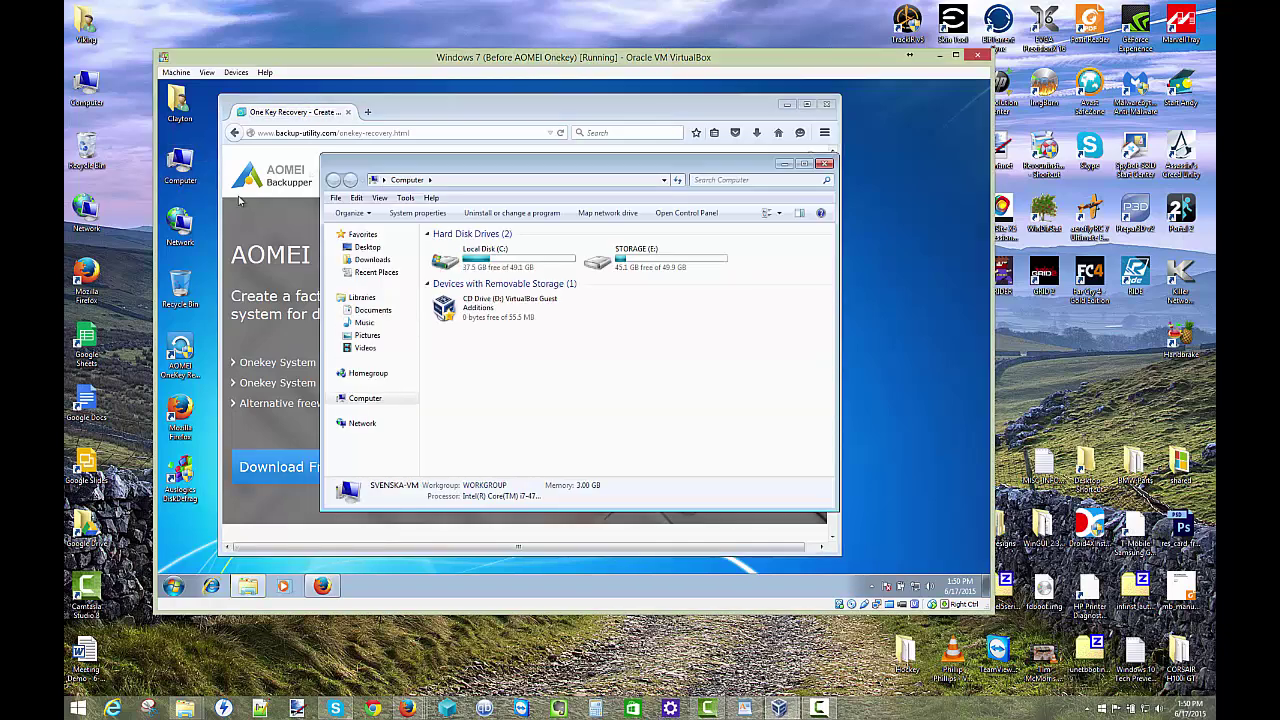
pyautogui.doubleClick(655, 268)
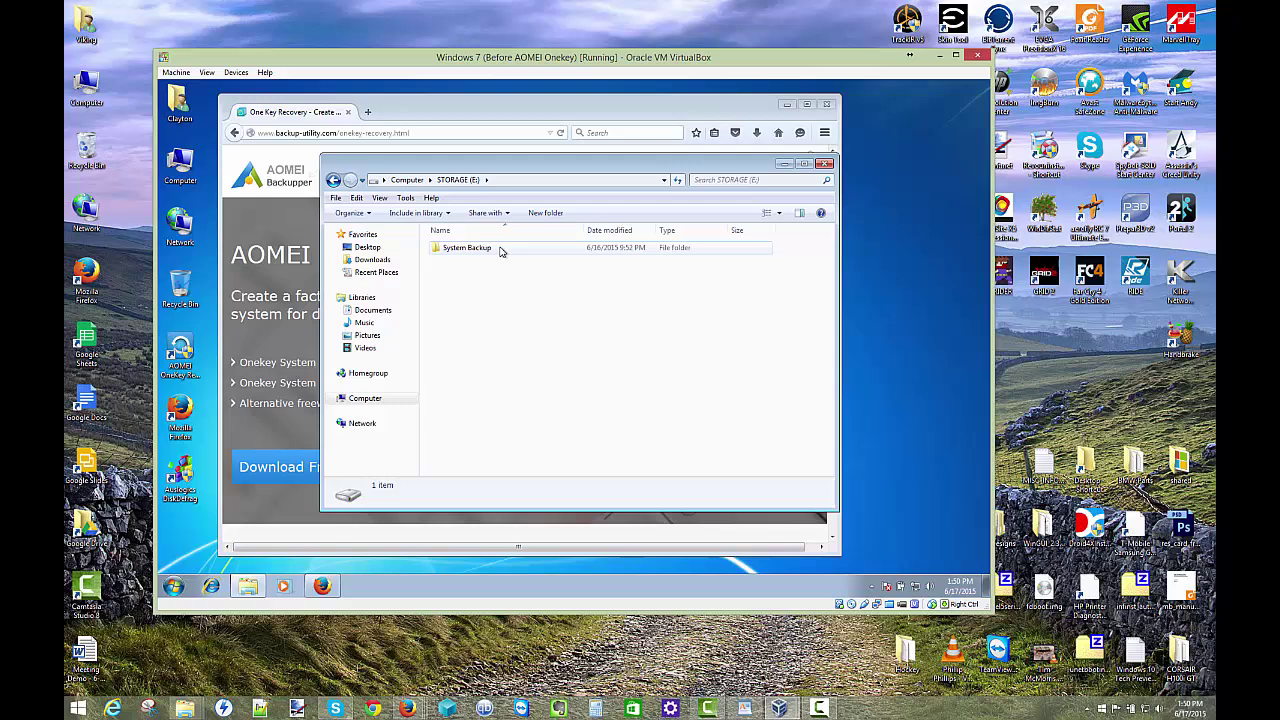
pyautogui.click(334, 180)
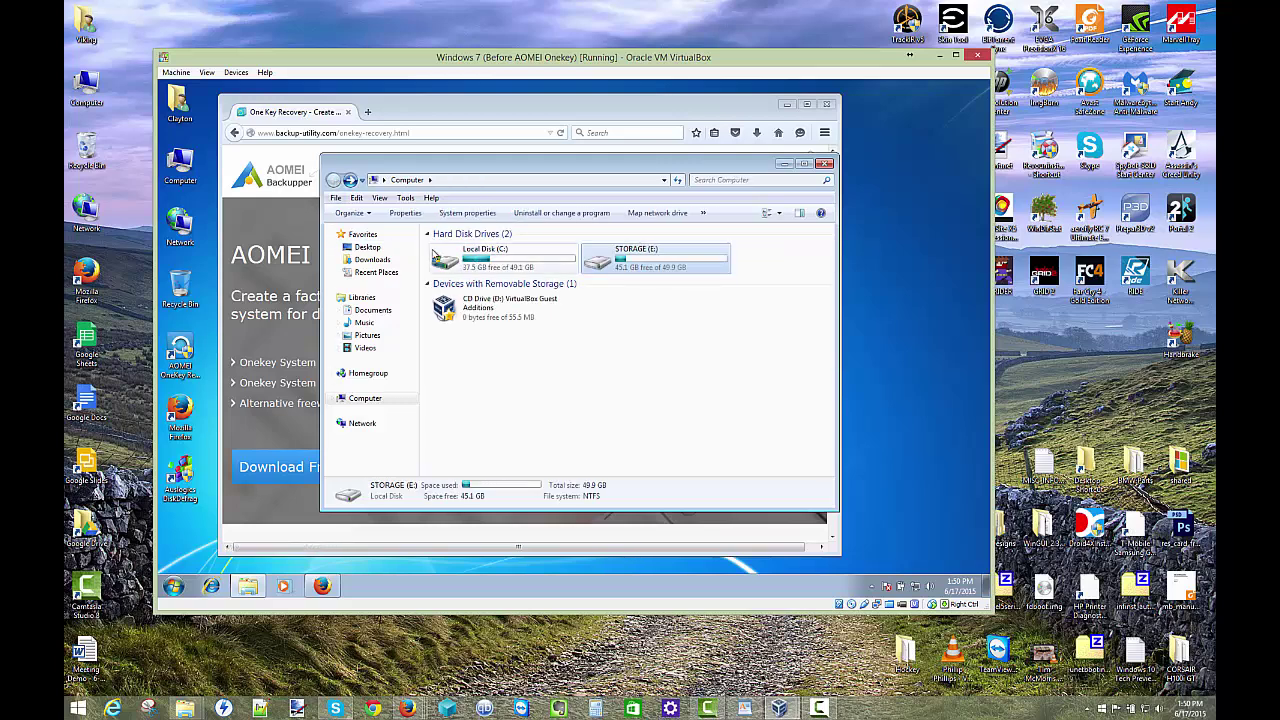
# Step: Run Onekey.exe from Downloads, cancel its setup without installing, and close the Downloads window
pyautogui.click(372, 259)
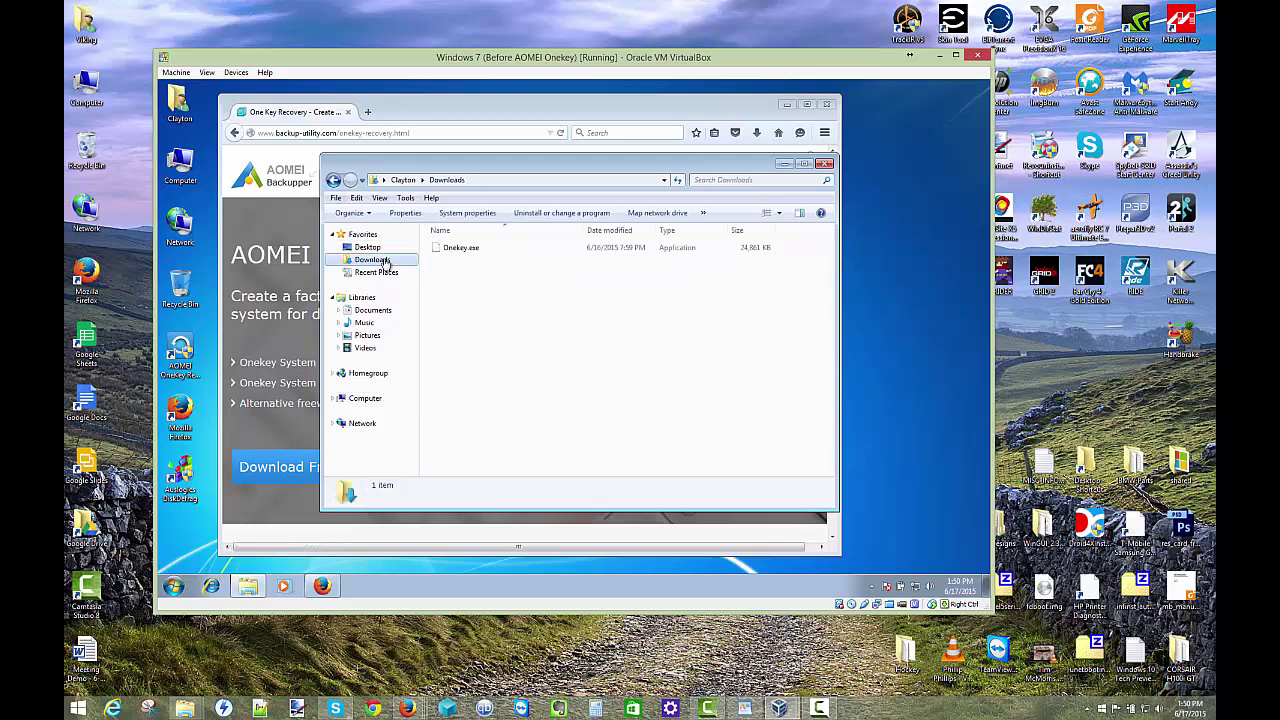
pyautogui.doubleClick(466, 250)
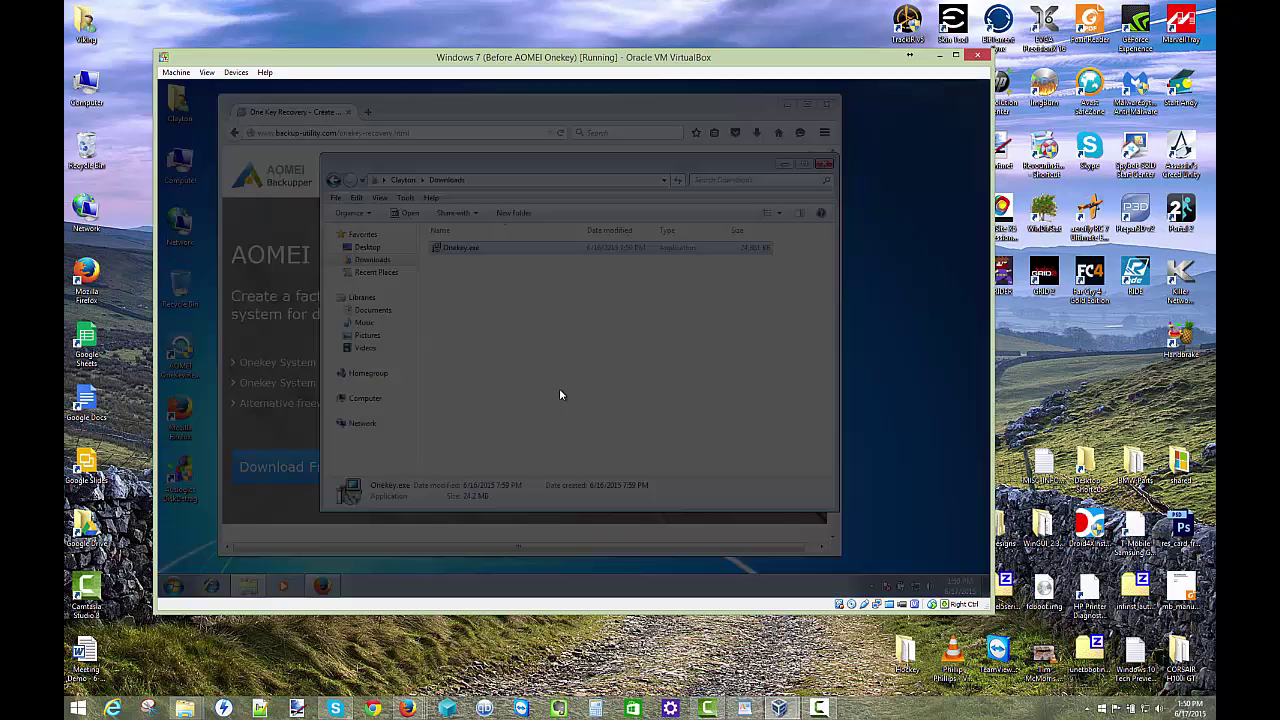
pyautogui.click(615, 372)
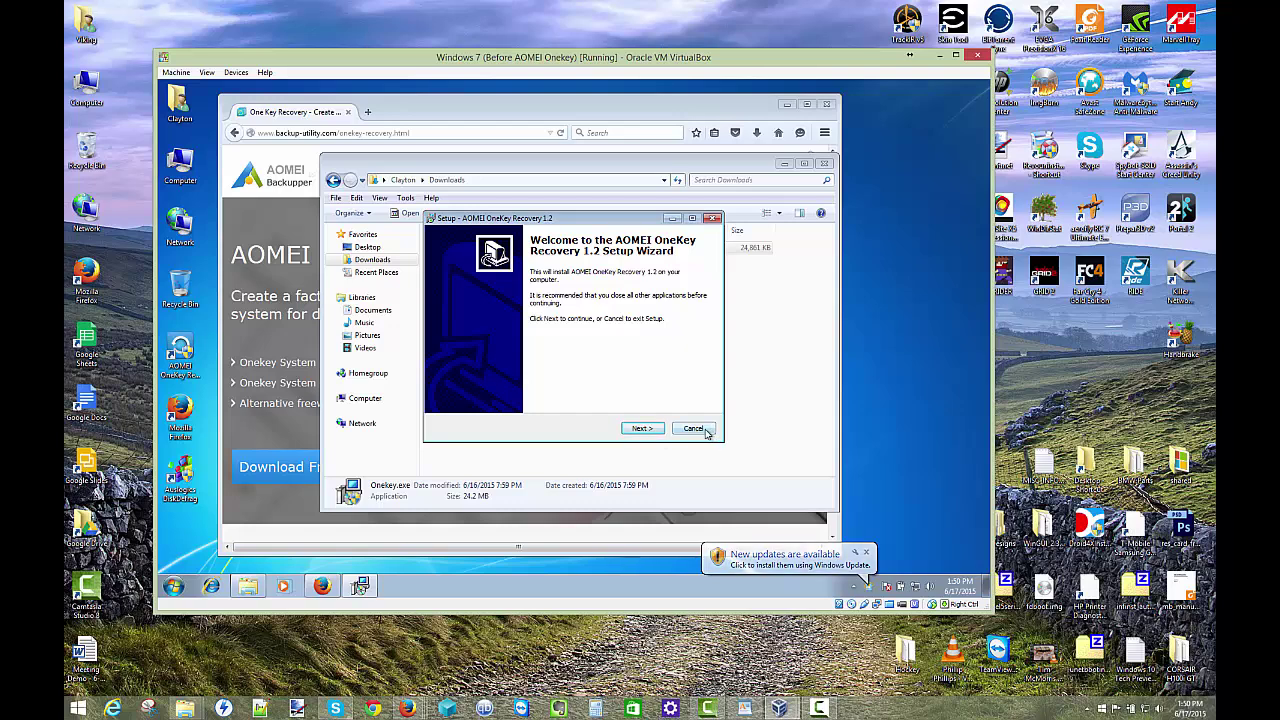
pyautogui.click(693, 429)
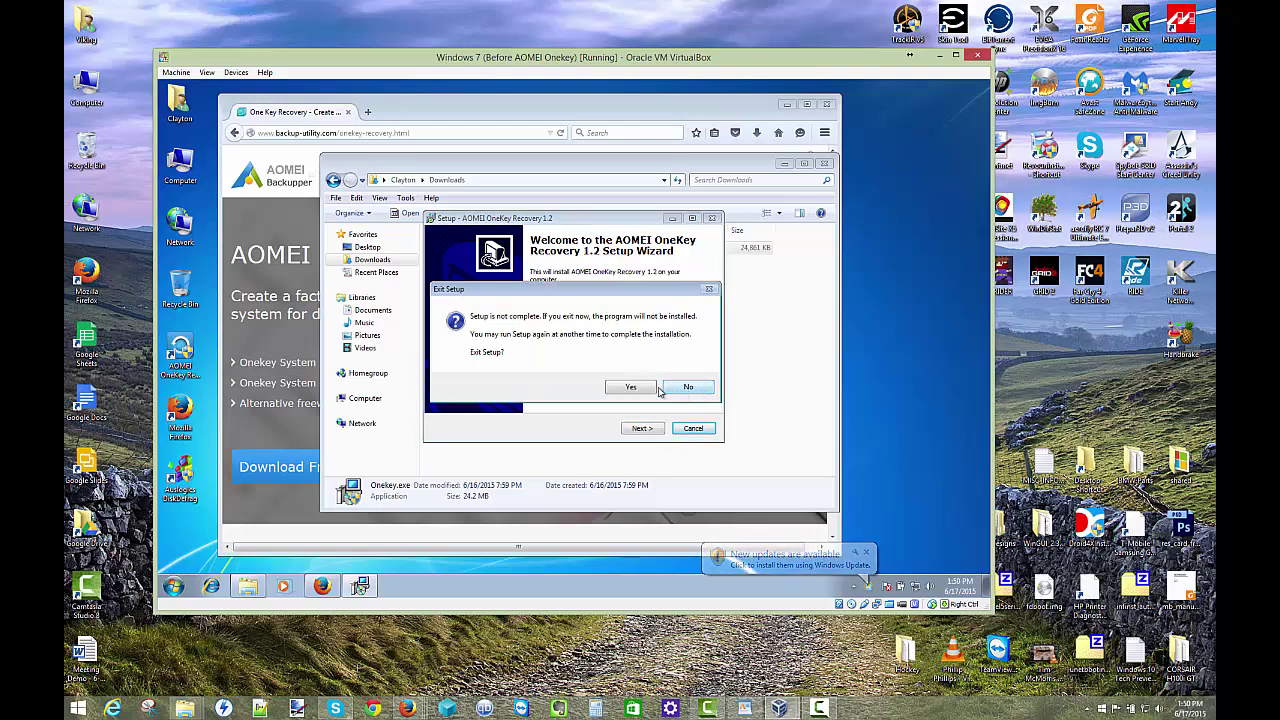
pyautogui.click(628, 389)
pyautogui.click(824, 163)
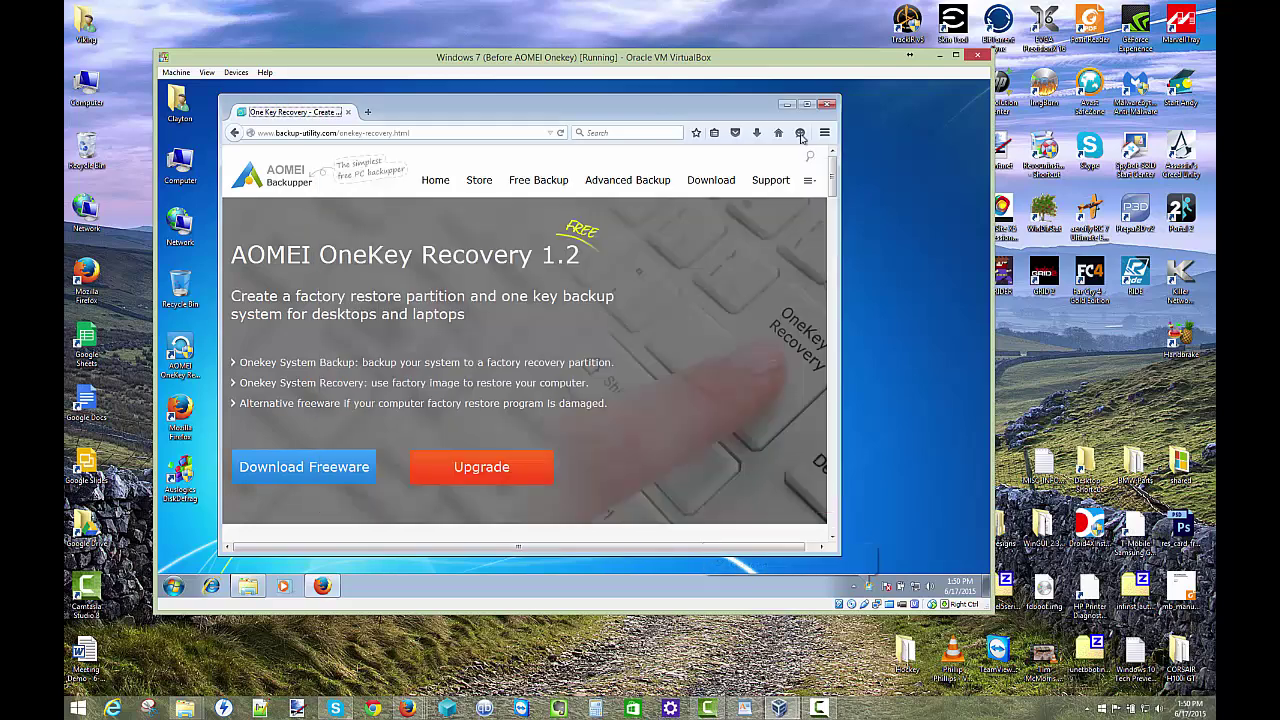
# Step: Minimize Firefox and launch AOMEI OneKey Recovery 1.2 from the Start menu, allowing it to run
pyautogui.click(787, 104)
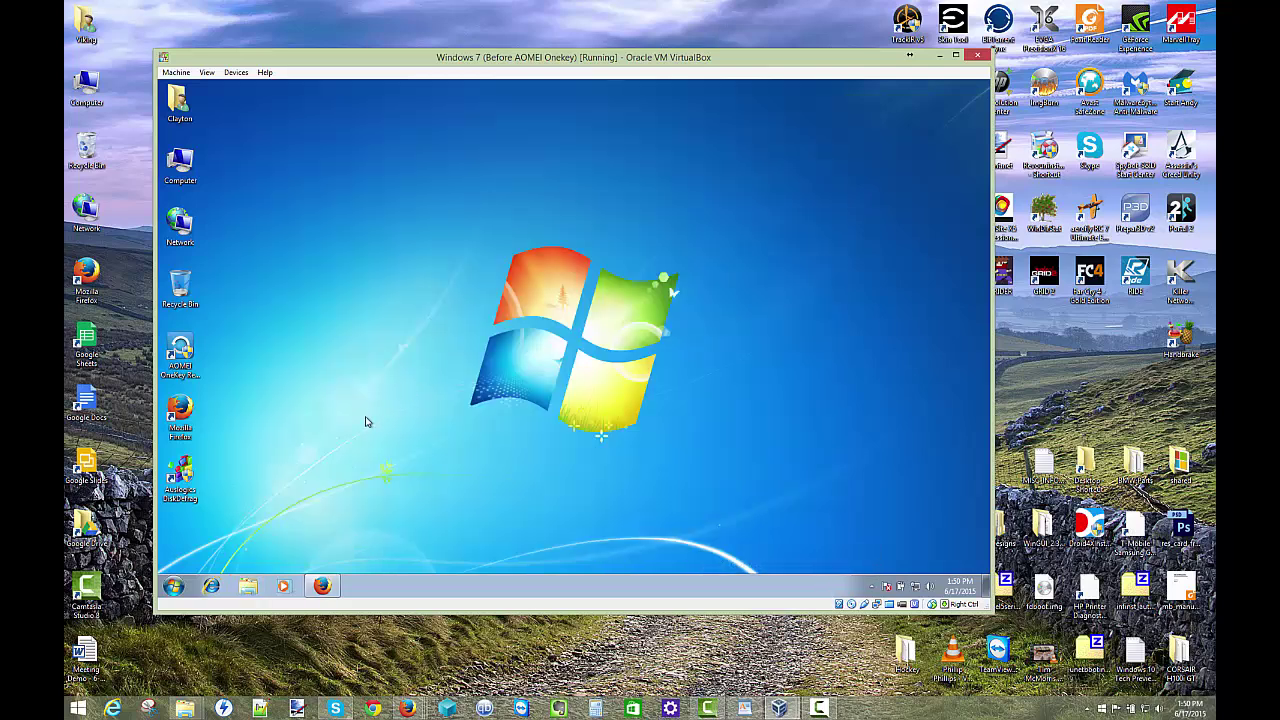
pyautogui.click(175, 586)
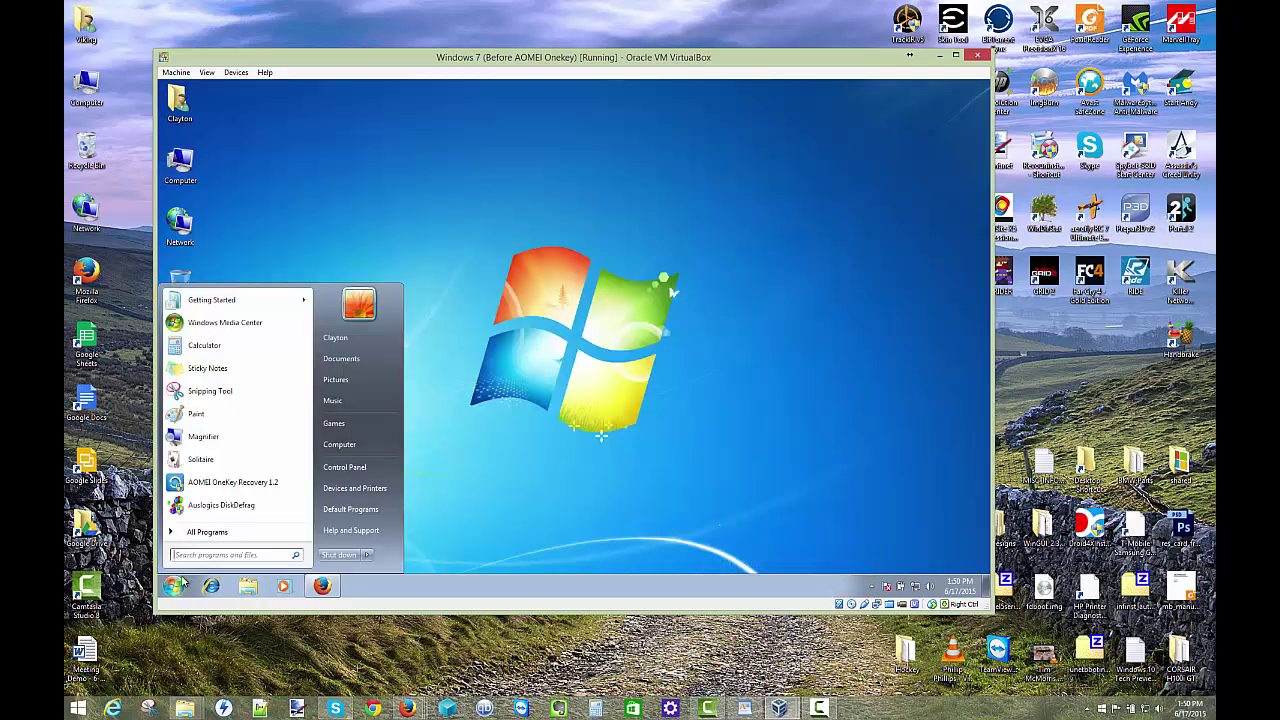
pyautogui.click(220, 484)
pyautogui.click(350, 449)
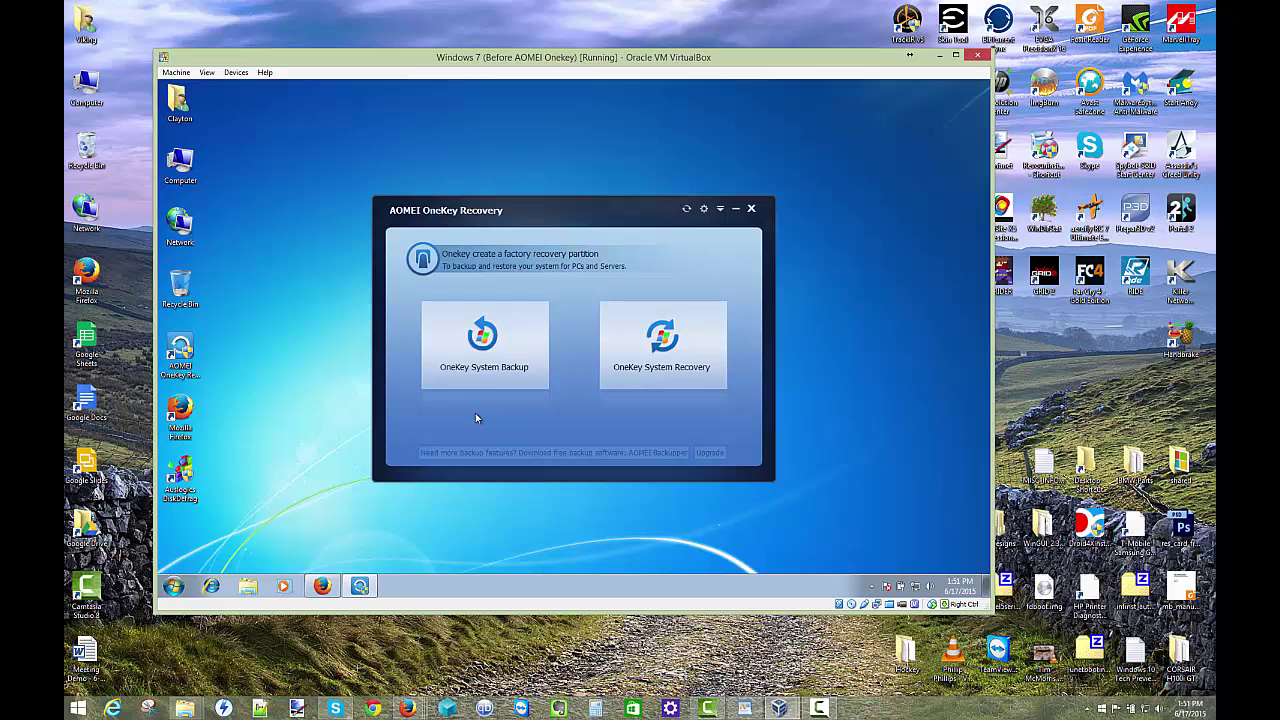
# Step: Begin a OneKey System Backup and select 'Backup system to other location'
pyautogui.click(484, 372)
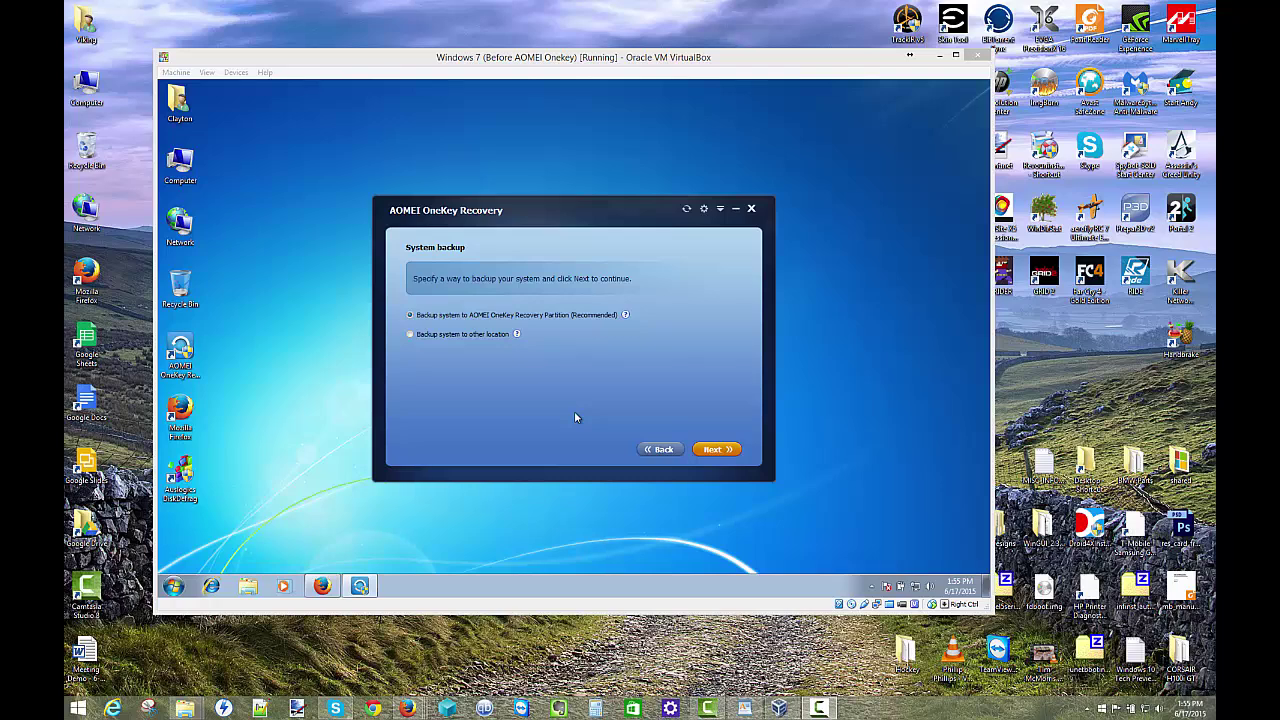
pyautogui.click(455, 334)
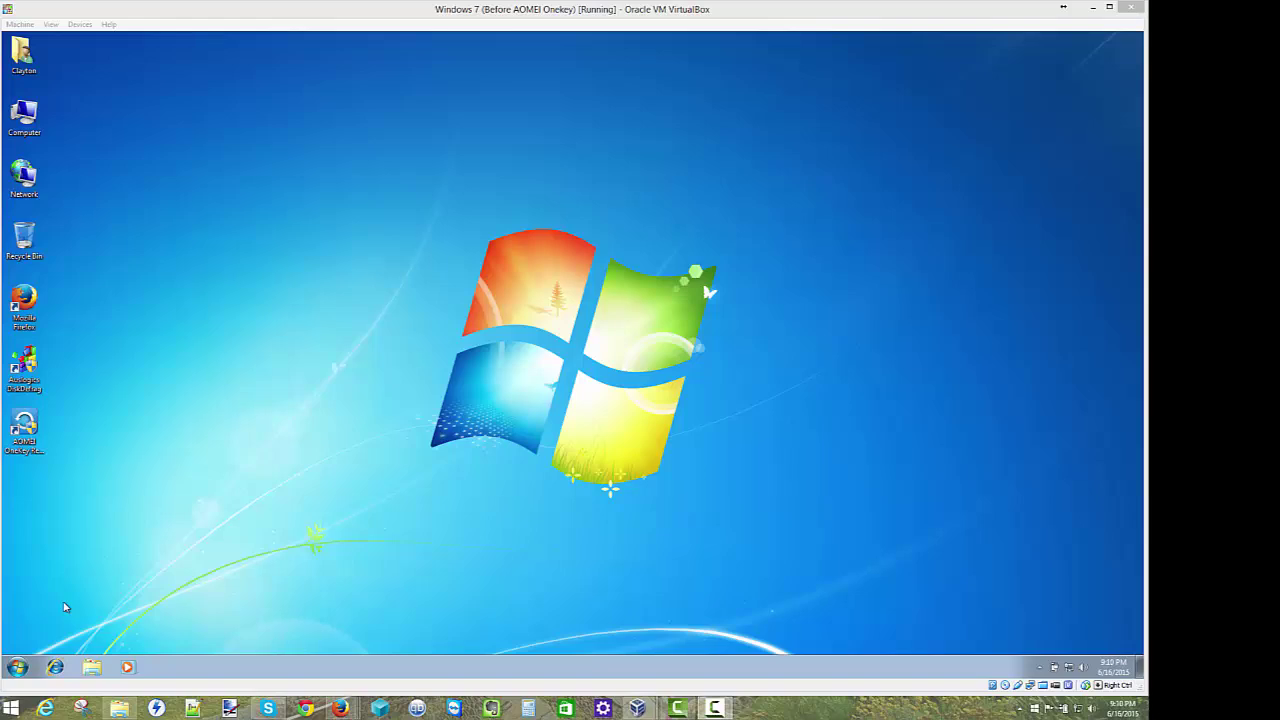
# Step: Restart Windows 7 using Restart from the Start menu's Shut down options
pyautogui.click(30, 668)
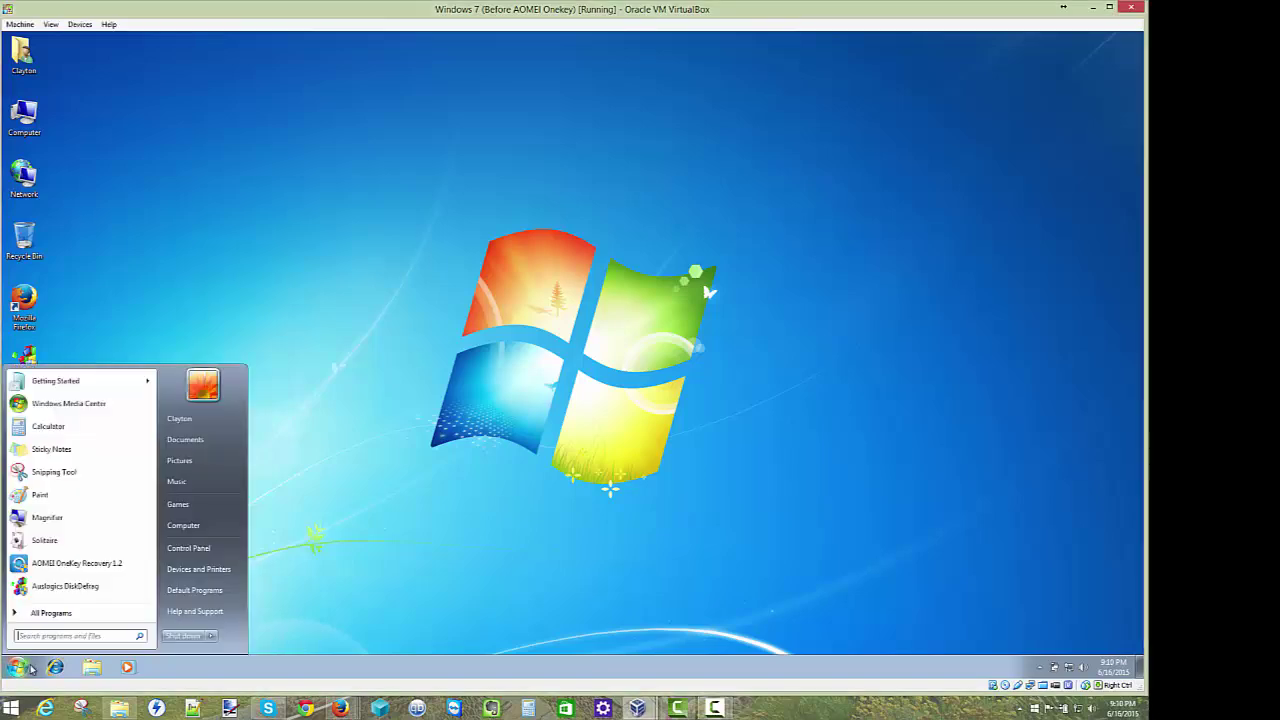
pyautogui.click(211, 636)
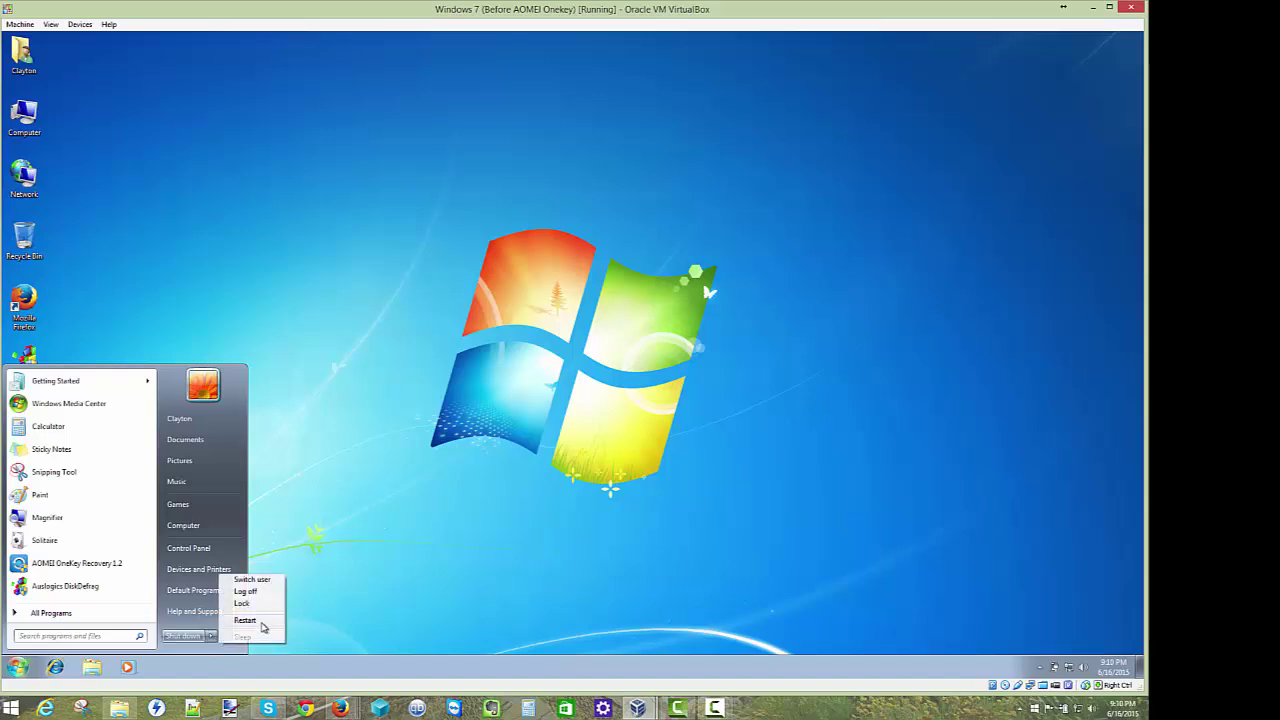
pyautogui.click(266, 620)
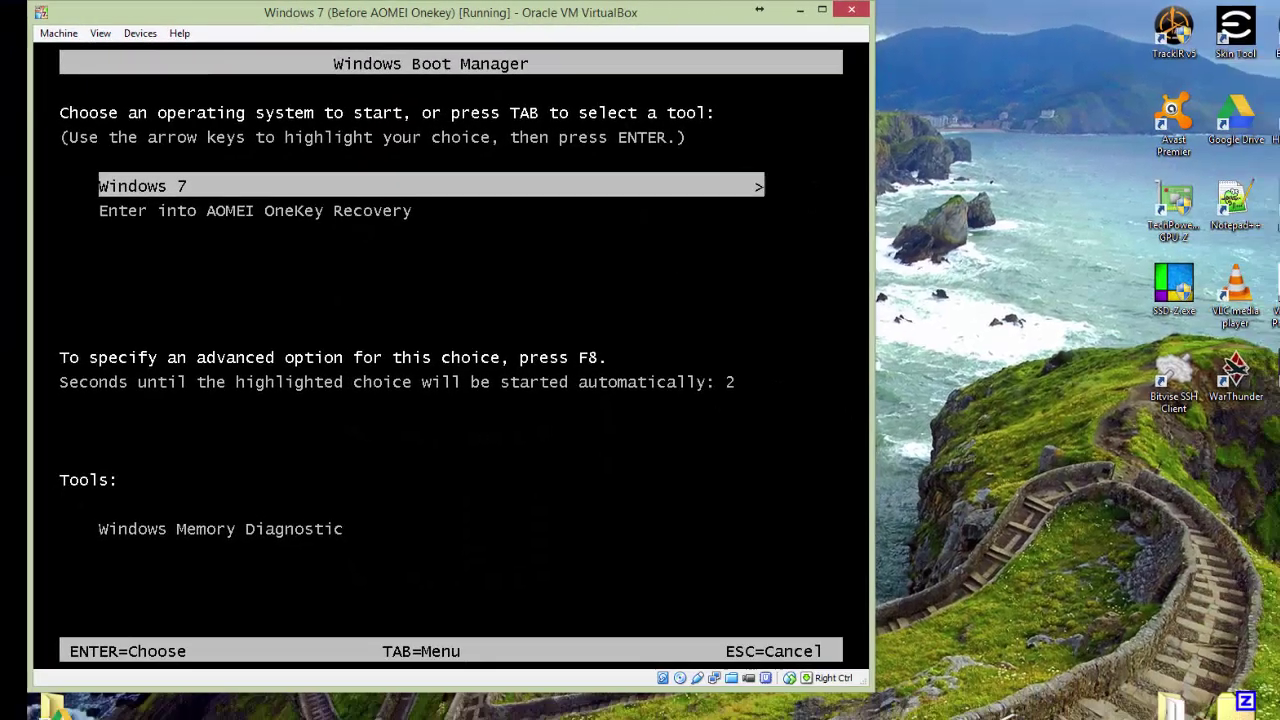
# Step: Boot the virtual machine into the AOMEI OneKey Recovery entry in Windows Boot Manager
pyautogui.press('Down')
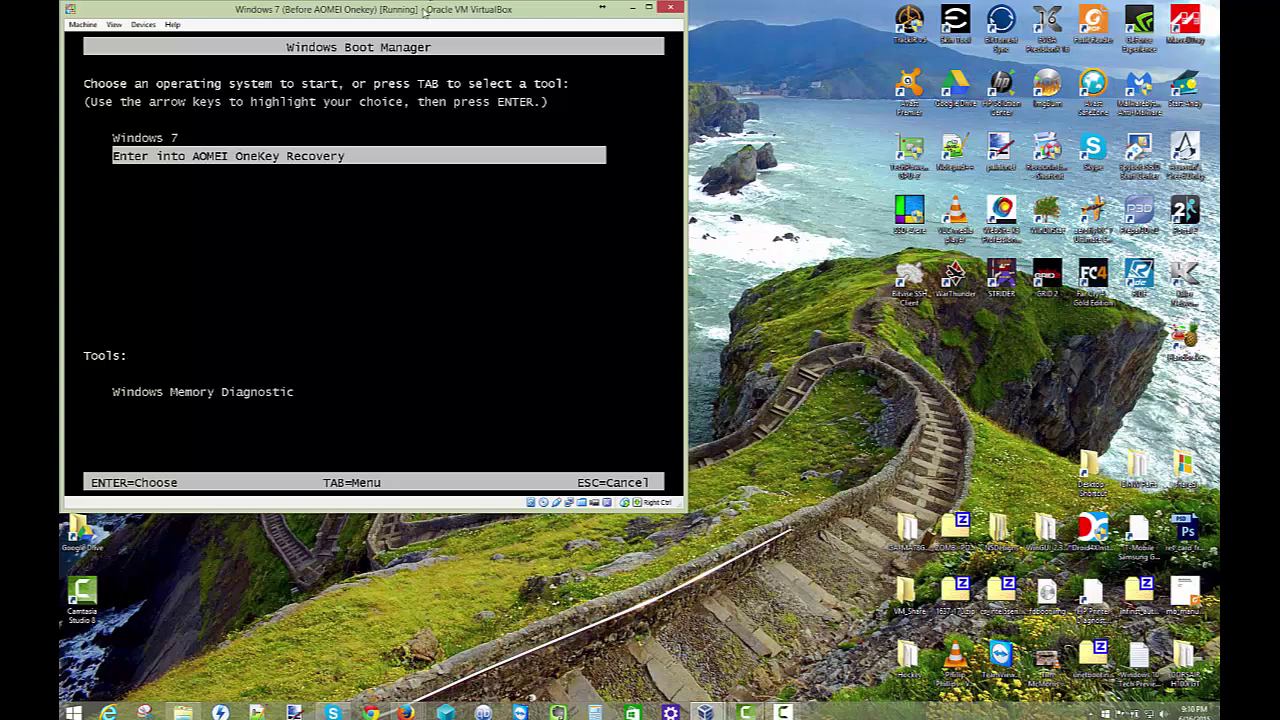
pyautogui.moveTo(420, 6); pyautogui.dragTo(603, 100)
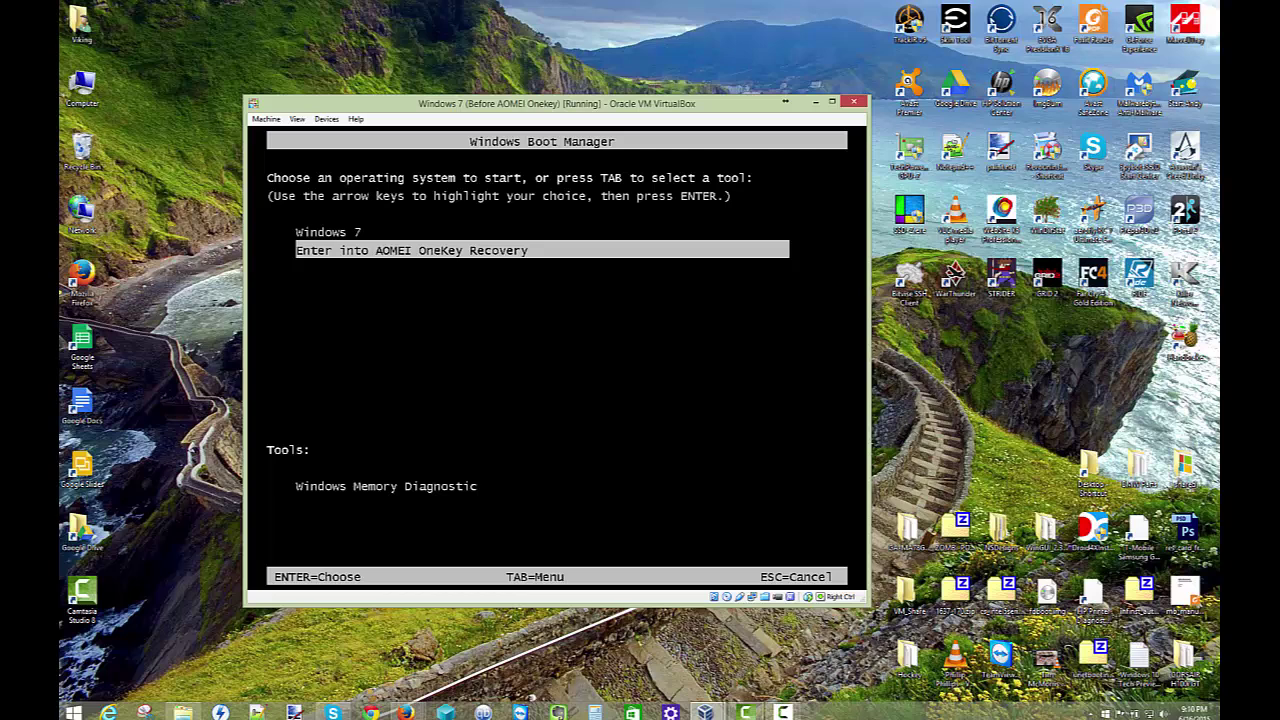
pyautogui.press('Up')
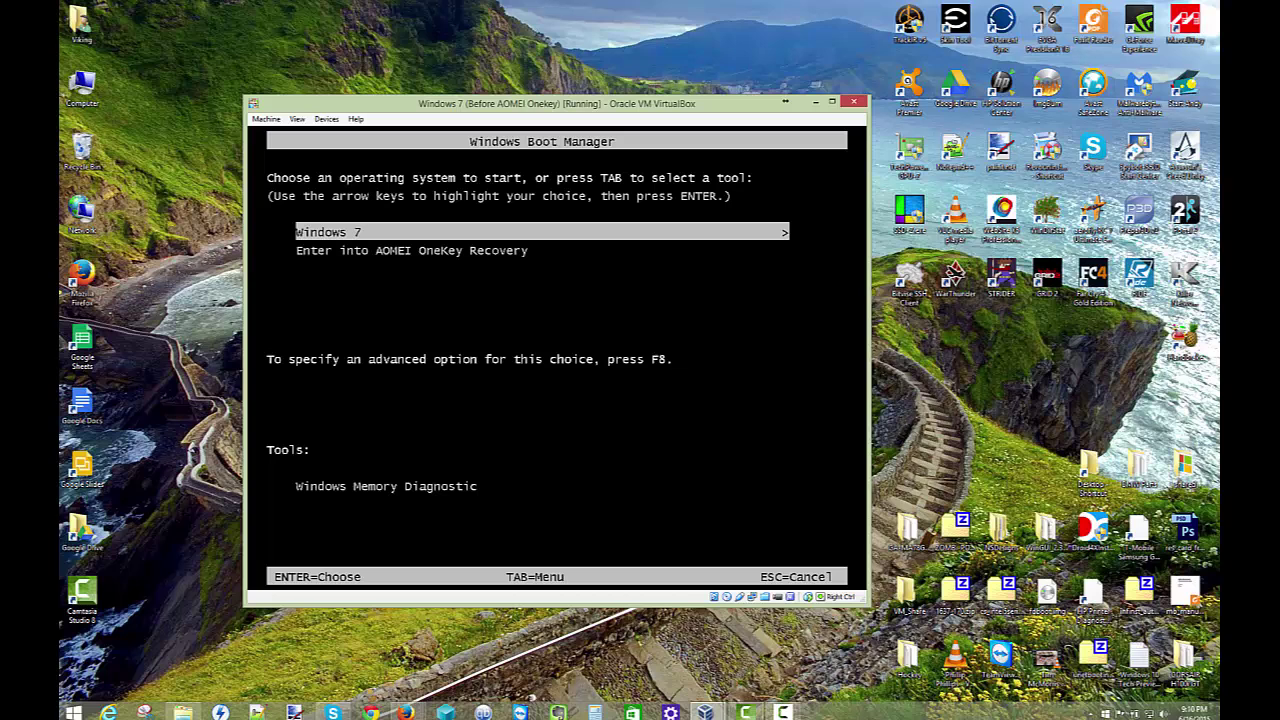
pyautogui.press('Down')
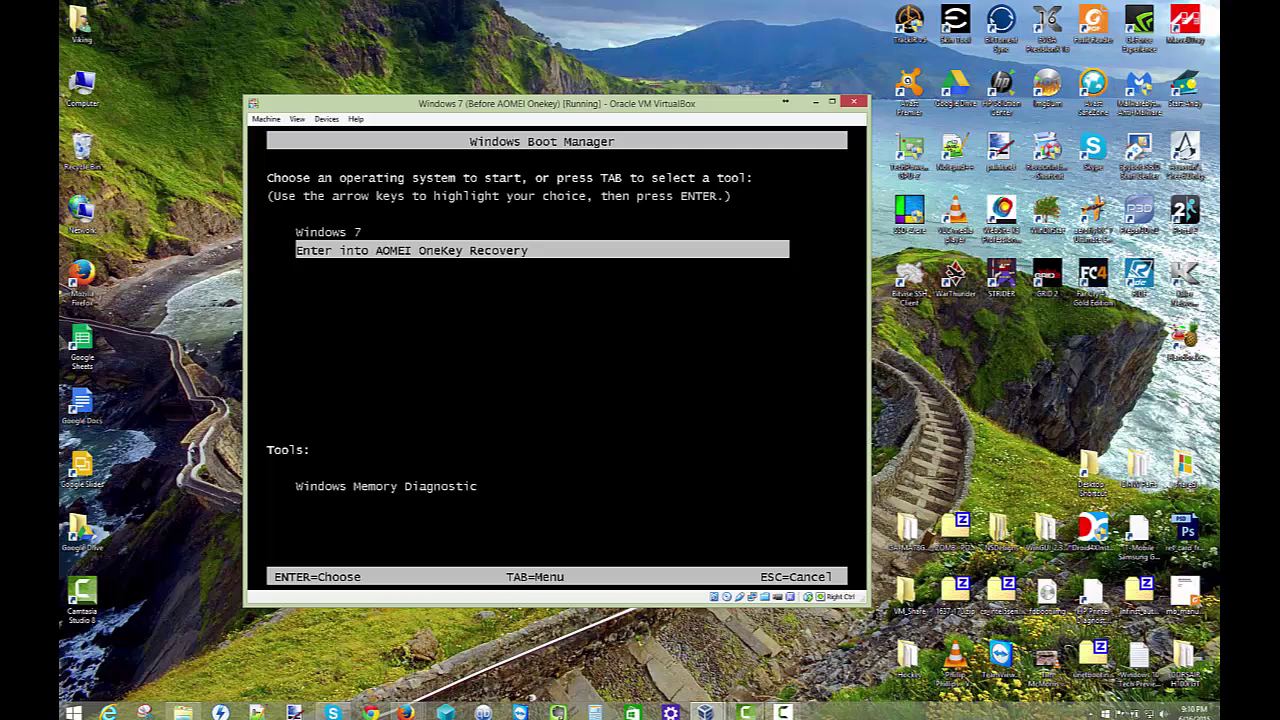
pyautogui.press('Return')
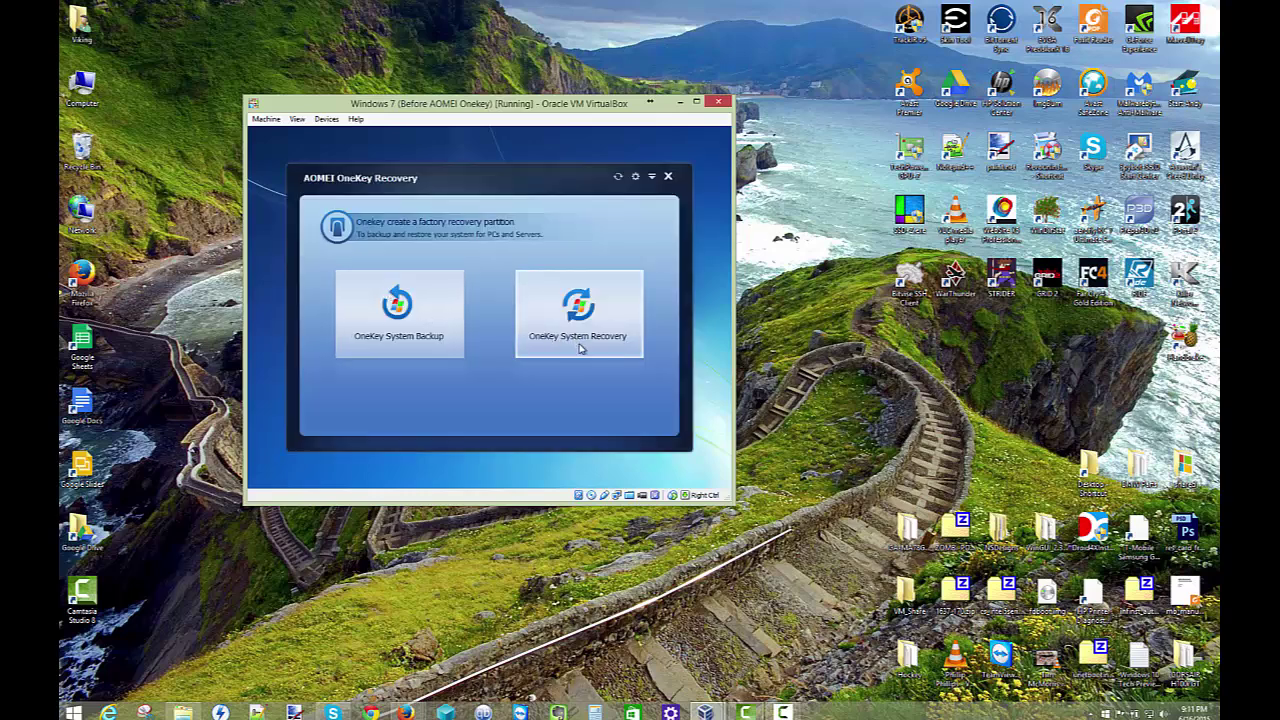
# Step: Select E:\System Backup\System Backup.adi as the image for OneKey System Recovery
pyautogui.click(580, 348)
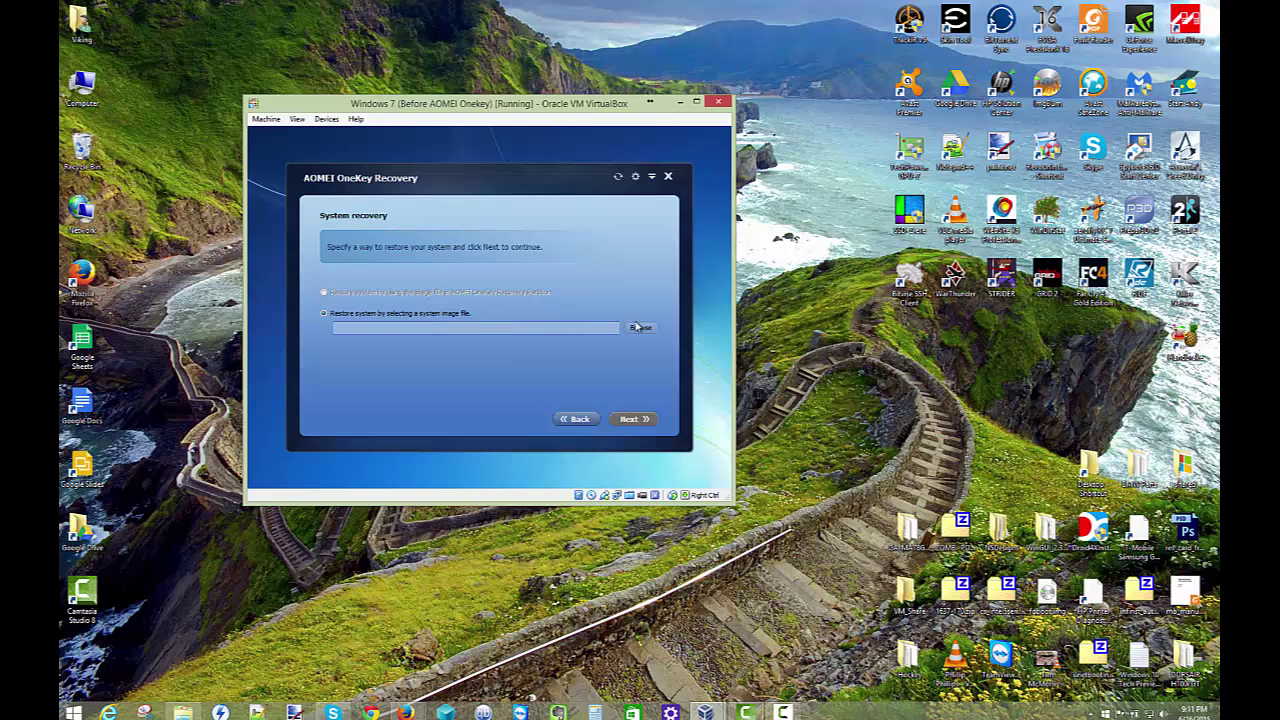
pyautogui.click(638, 328)
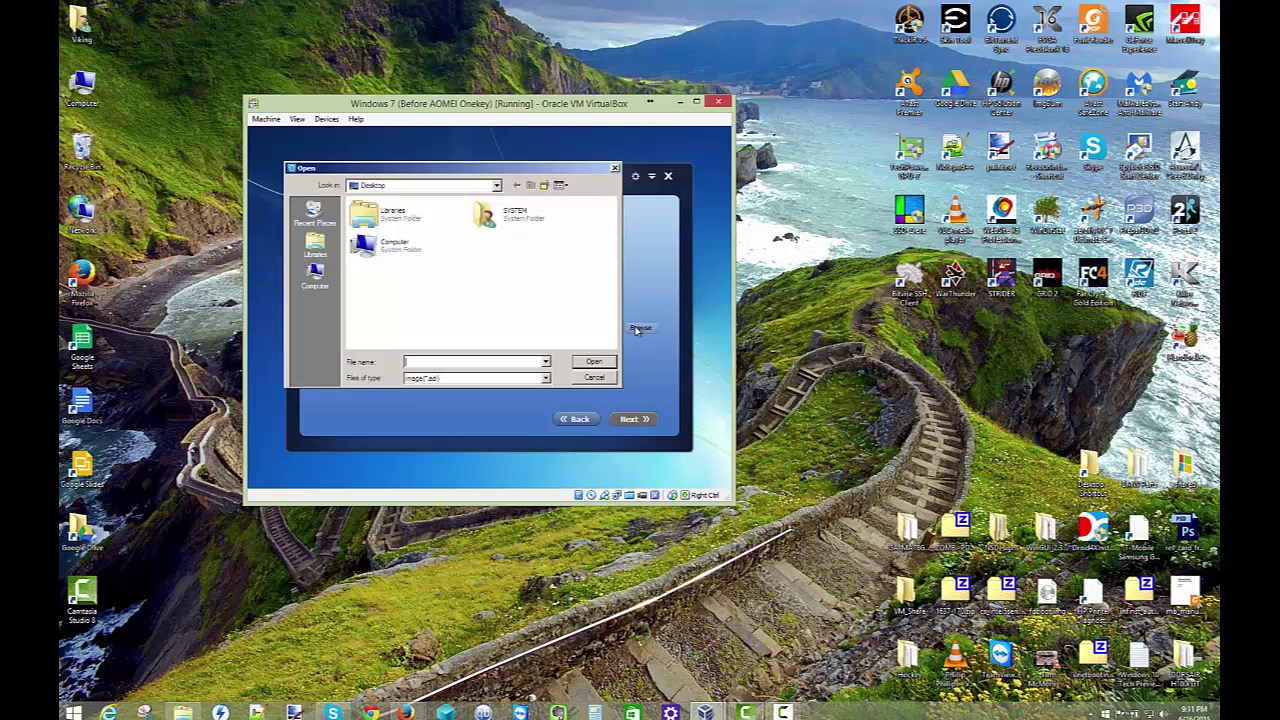
pyautogui.click(308, 284)
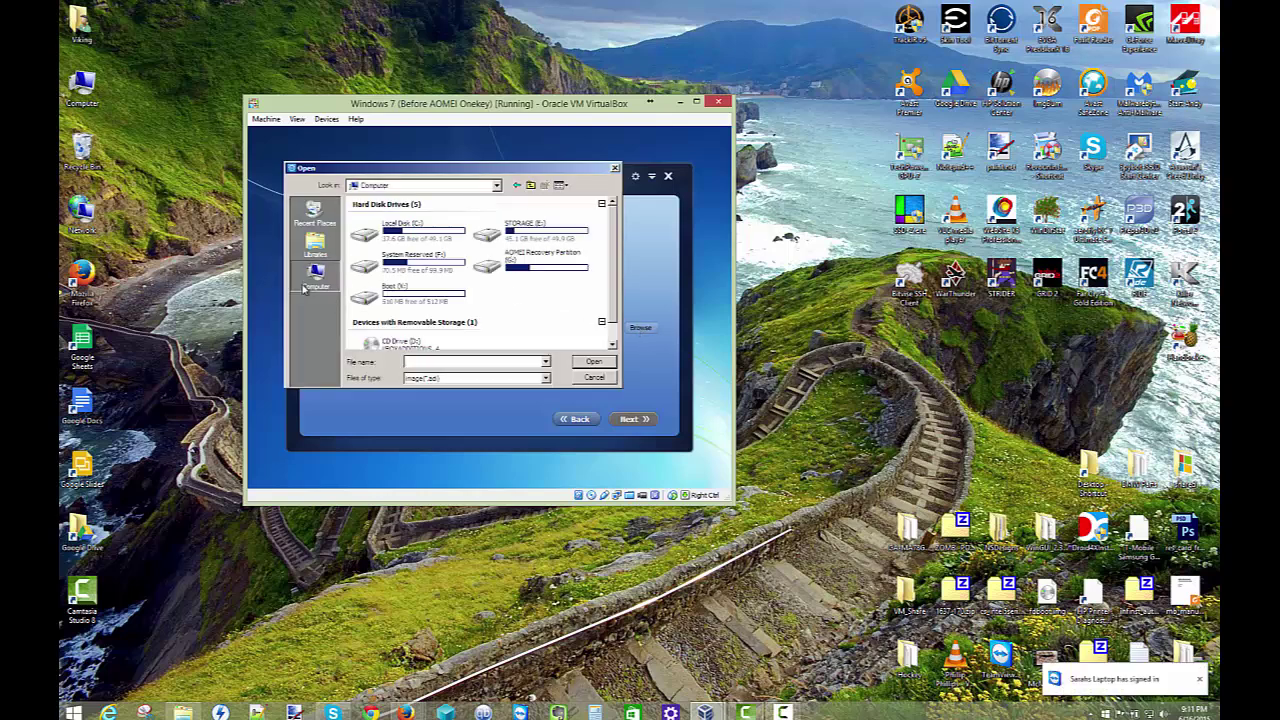
pyautogui.doubleClick(548, 236)
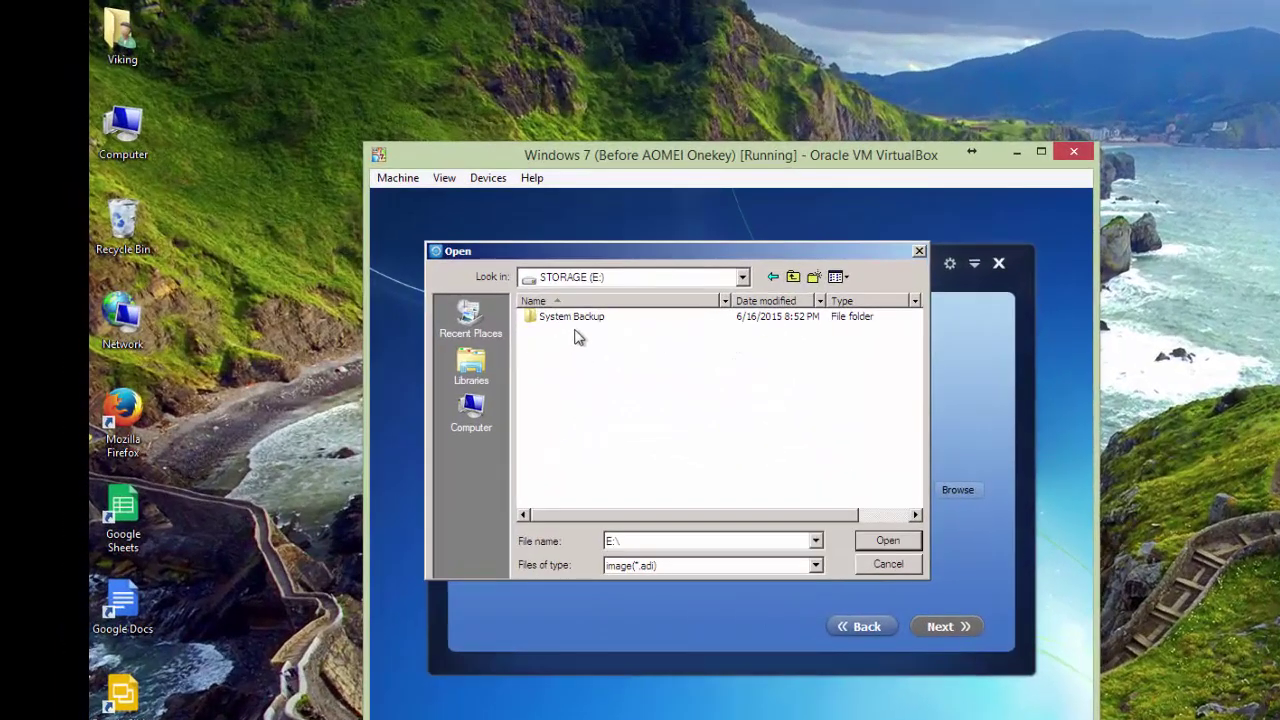
pyautogui.doubleClick(582, 318)
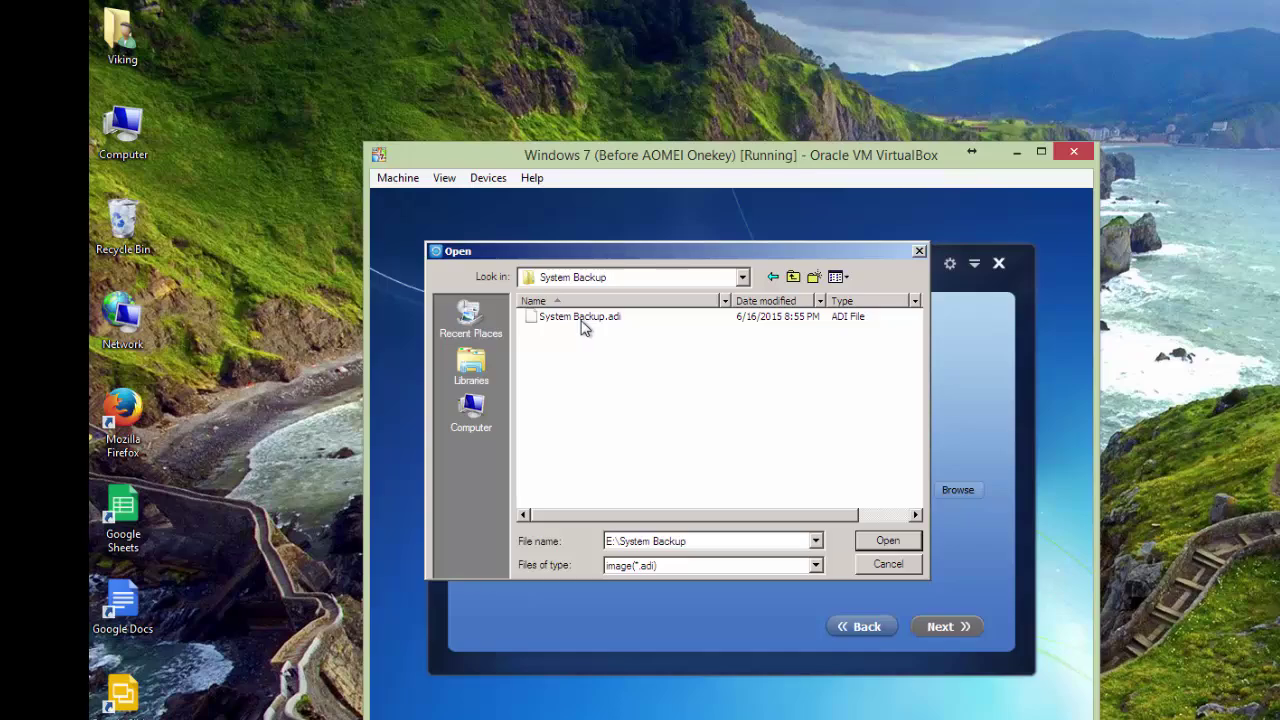
pyautogui.click(585, 322)
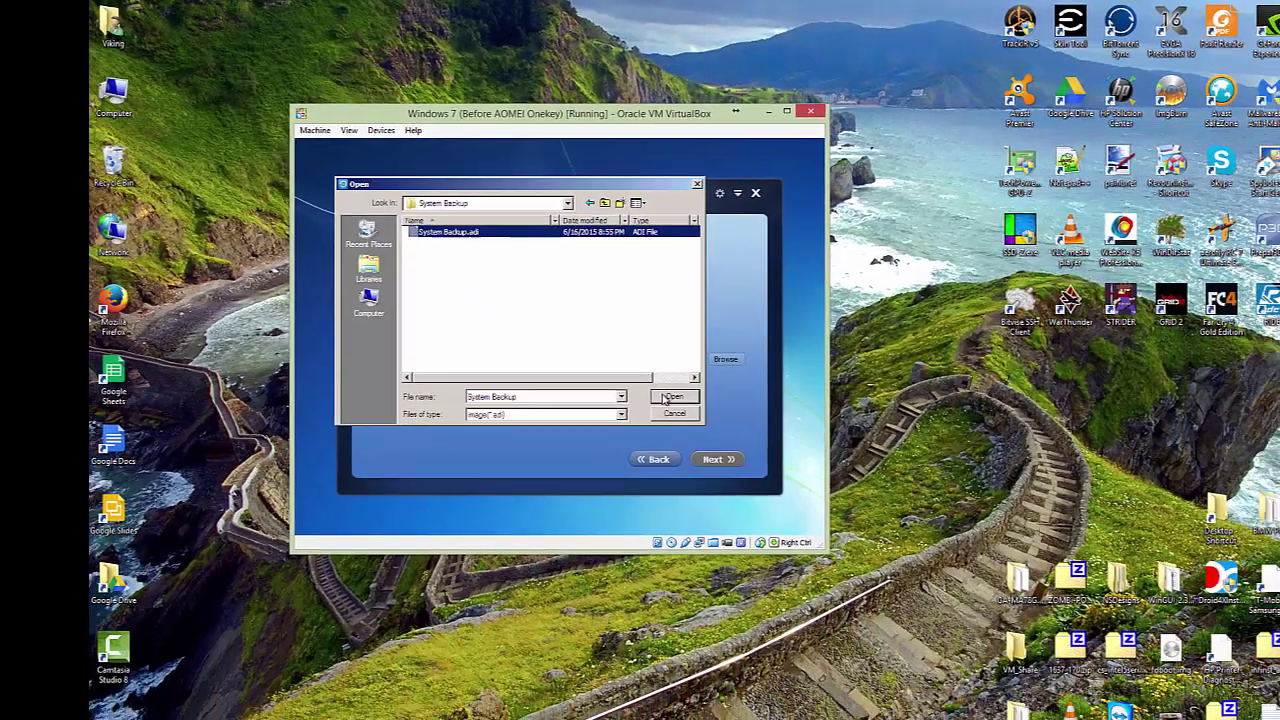
pyautogui.click(803, 491)
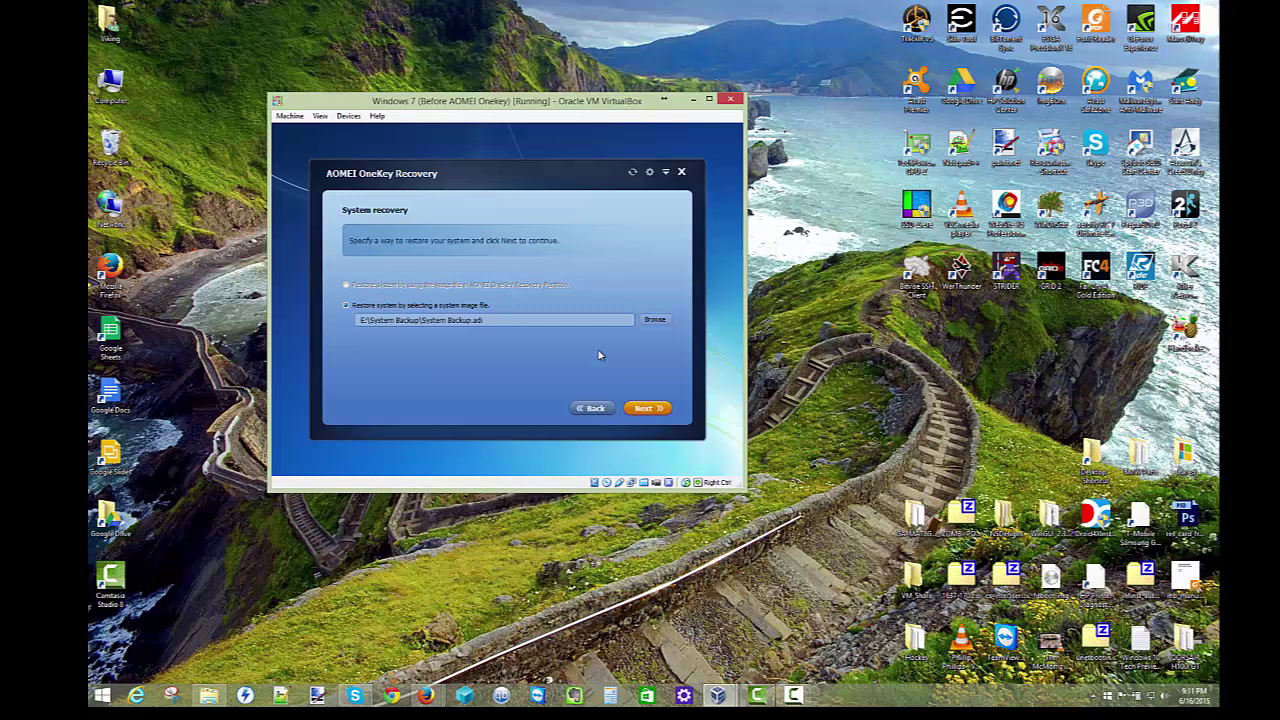
# Step: Confirm the restore and run Start Restore on Disk 0 until it reaches 100%
pyautogui.click(657, 410)
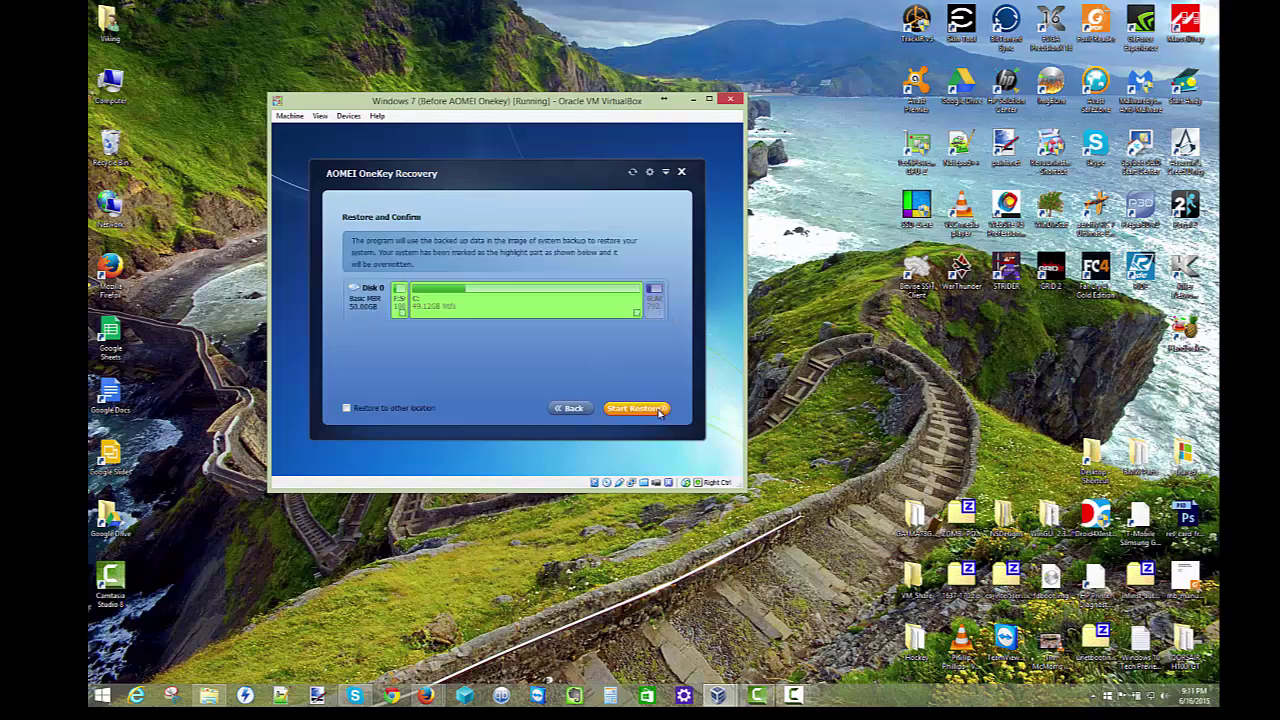
pyautogui.click(658, 412)
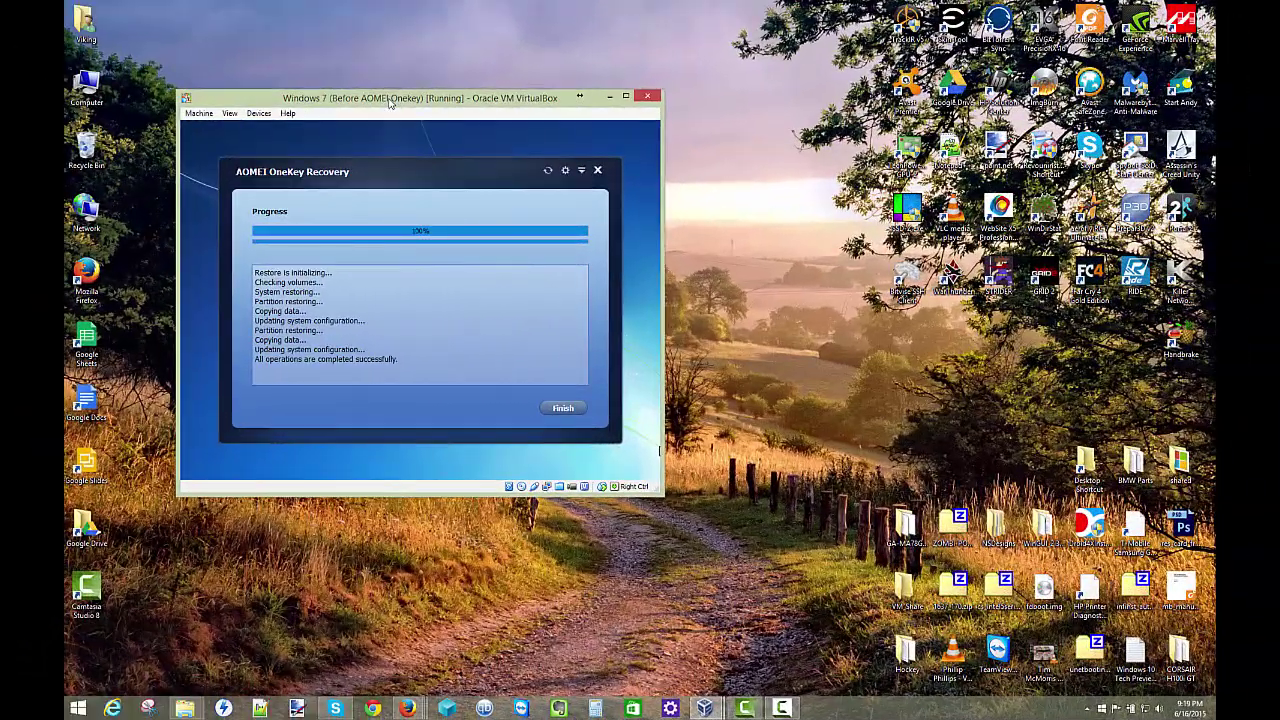
pyautogui.moveTo(390, 103); pyautogui.dragTo(496, 109)
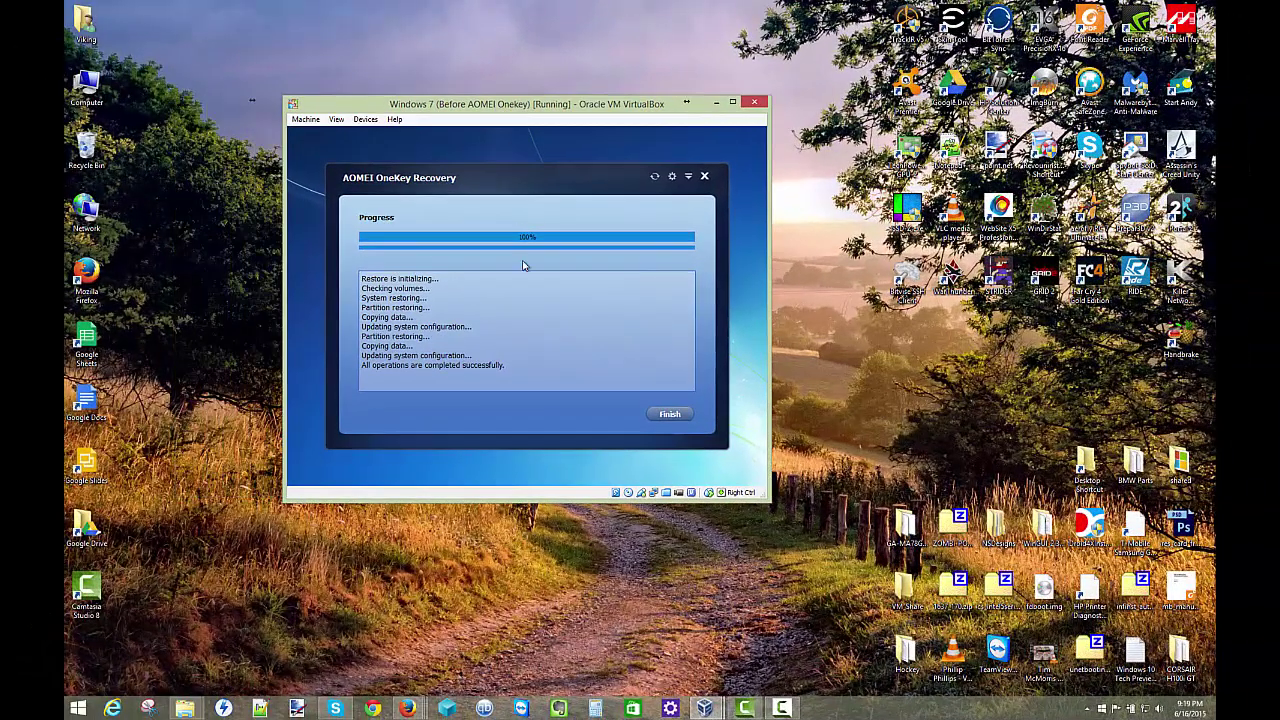
# Step: Finish and close the recovery tool, boot Windows 7 from Boot Manager, and enter the account password
pyautogui.click(678, 417)
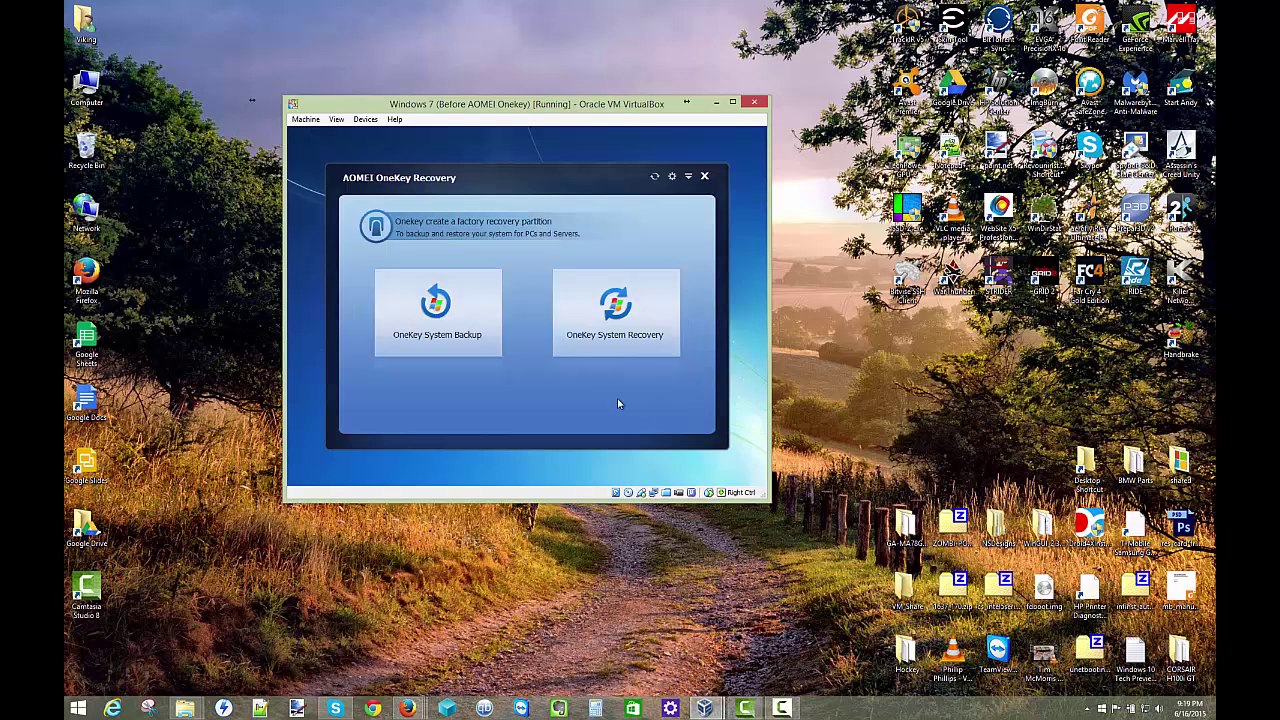
pyautogui.click(705, 177)
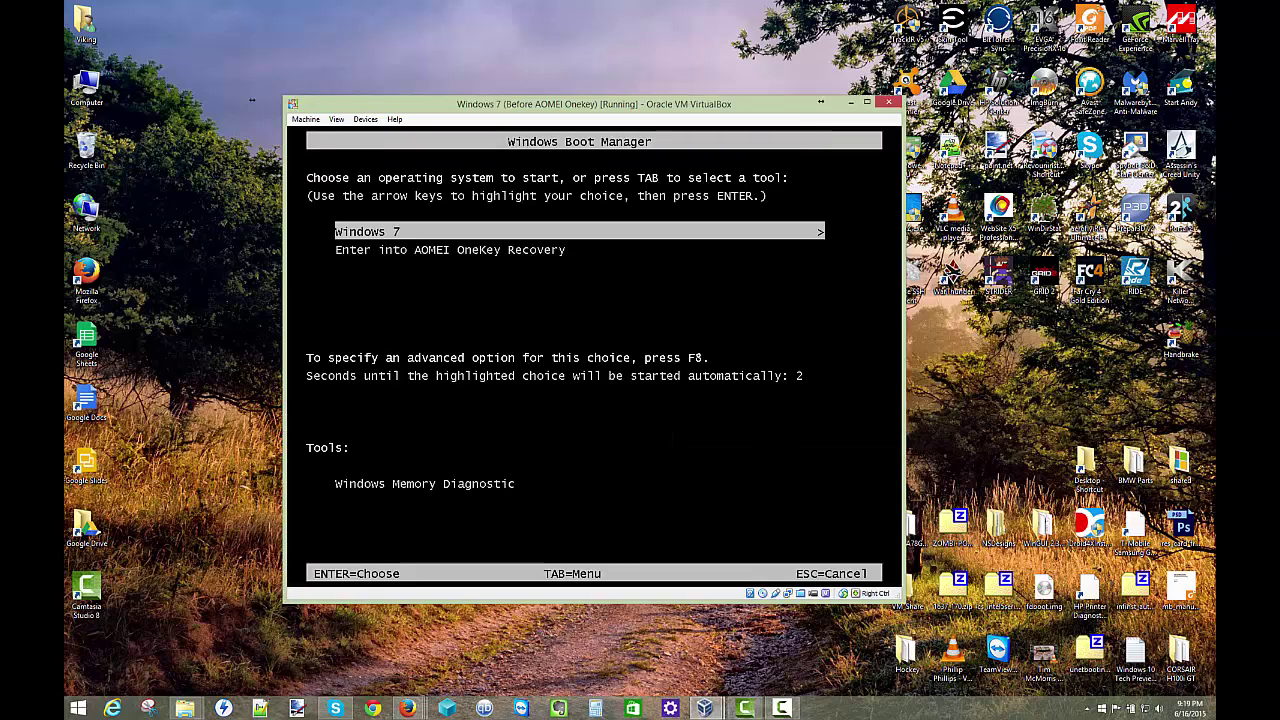
pyautogui.press('Return')
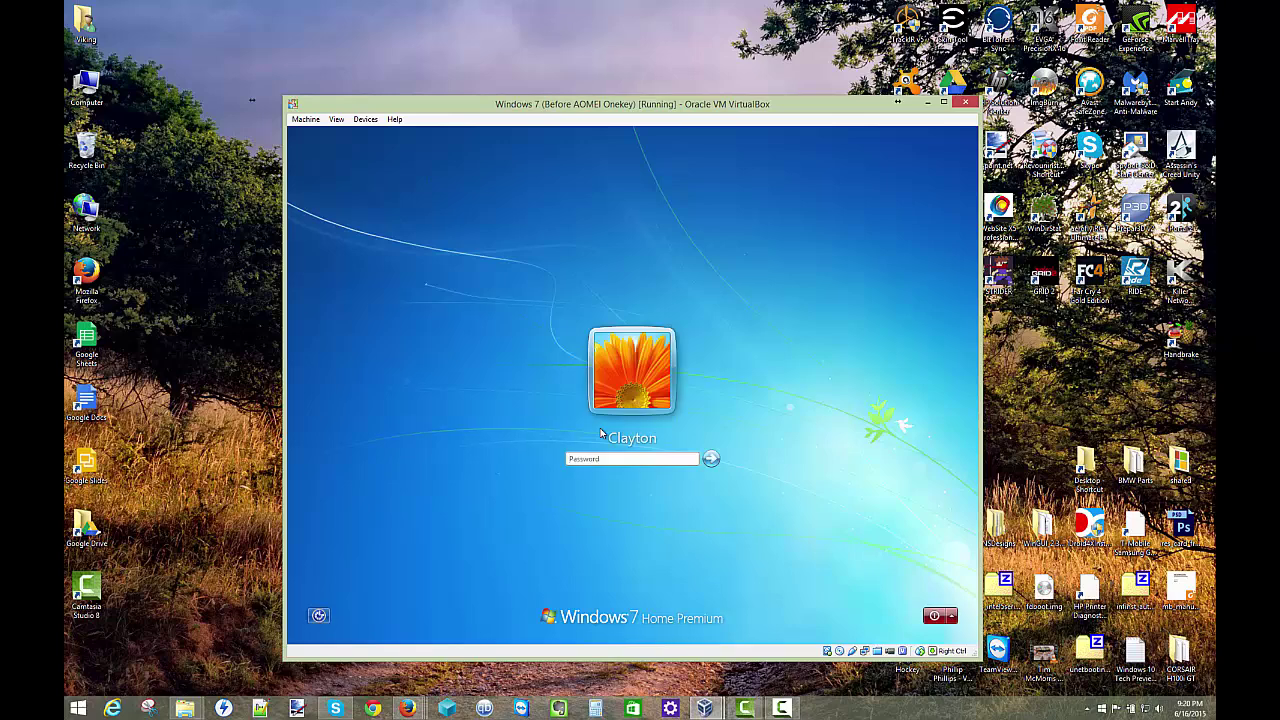
pyautogui.write('password')
pyautogui.press('Return')
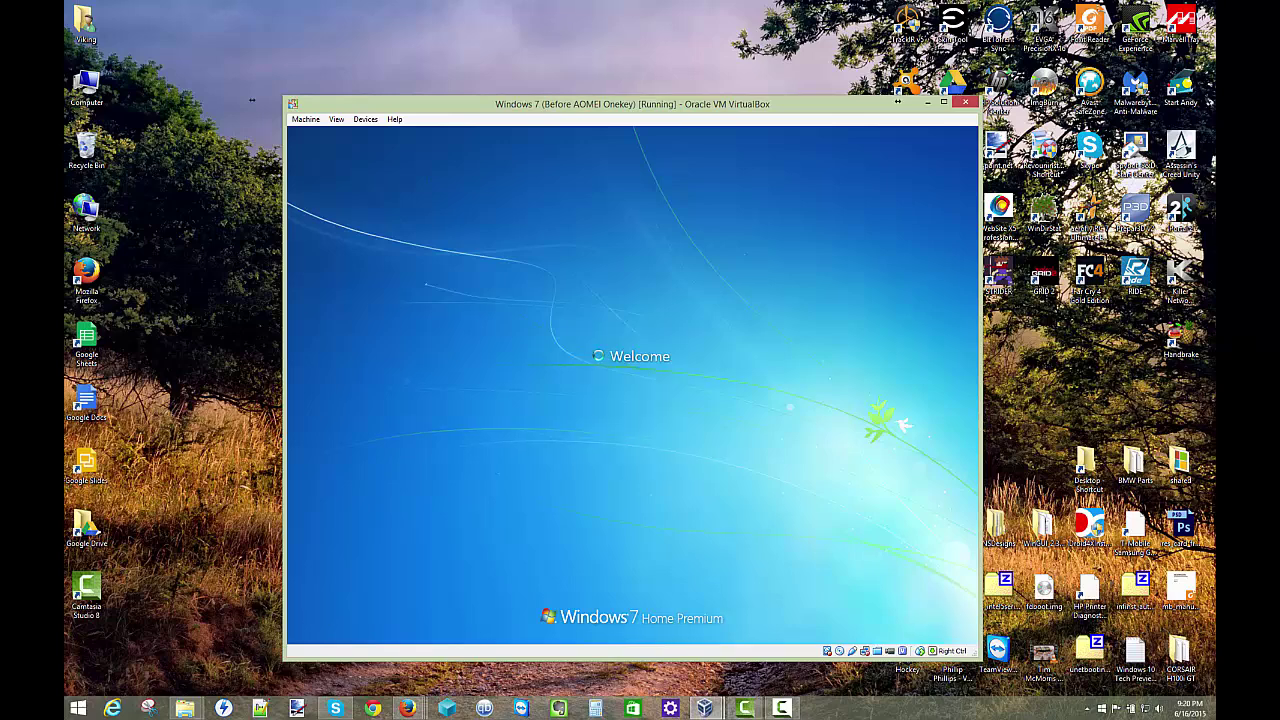
# Step: Switch the VM to fullscreen and check the Start menu's All Programs list
pyautogui.click(336, 119)
pyautogui.click(370, 129)
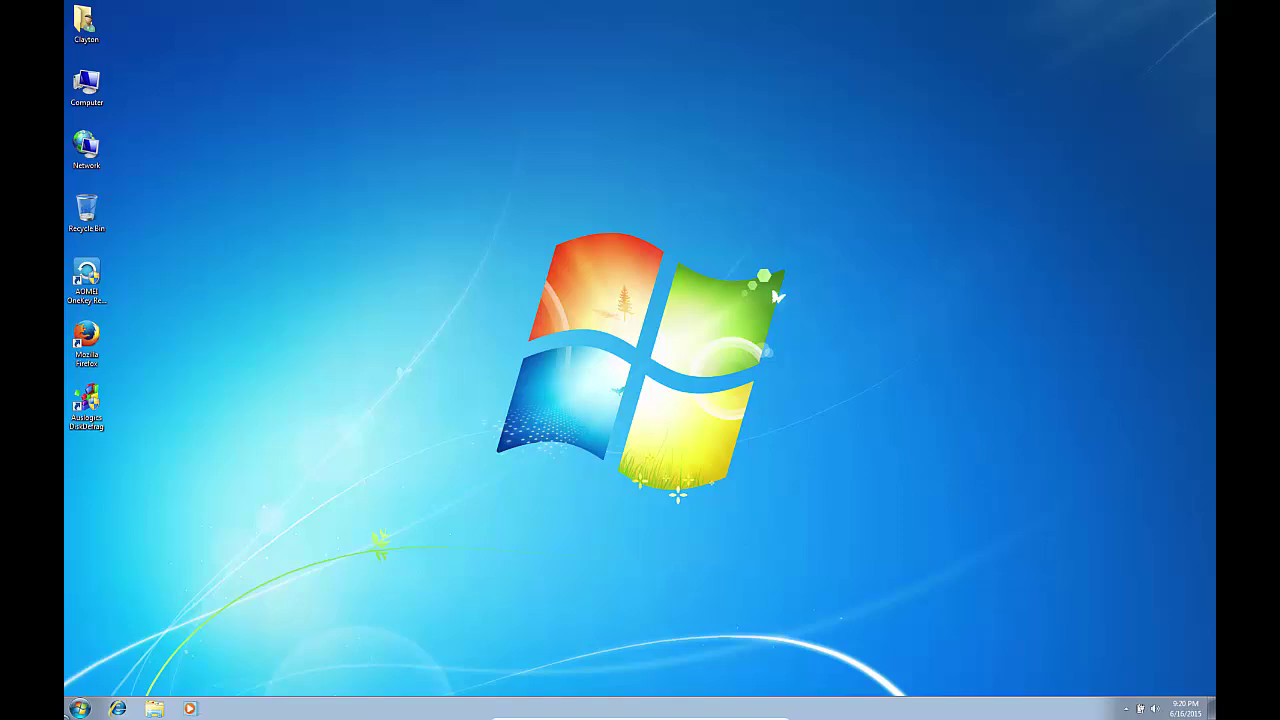
pyautogui.click(86, 708)
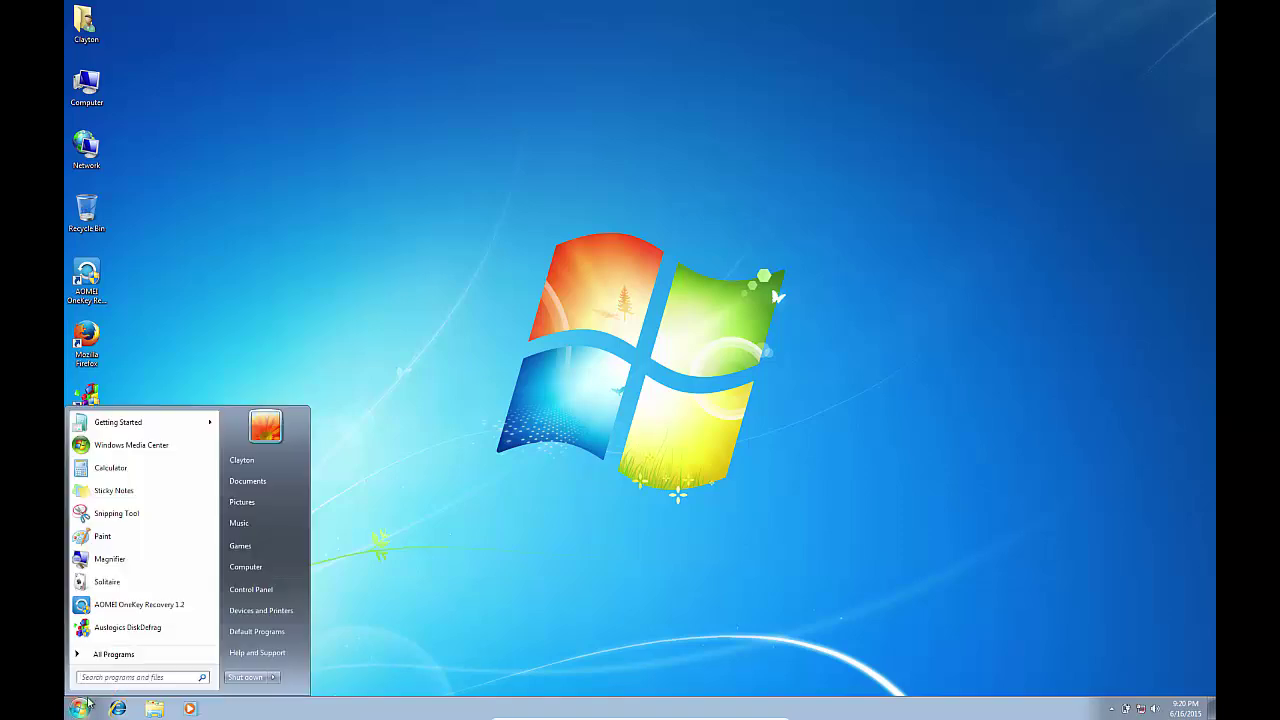
pyautogui.click(112, 661)
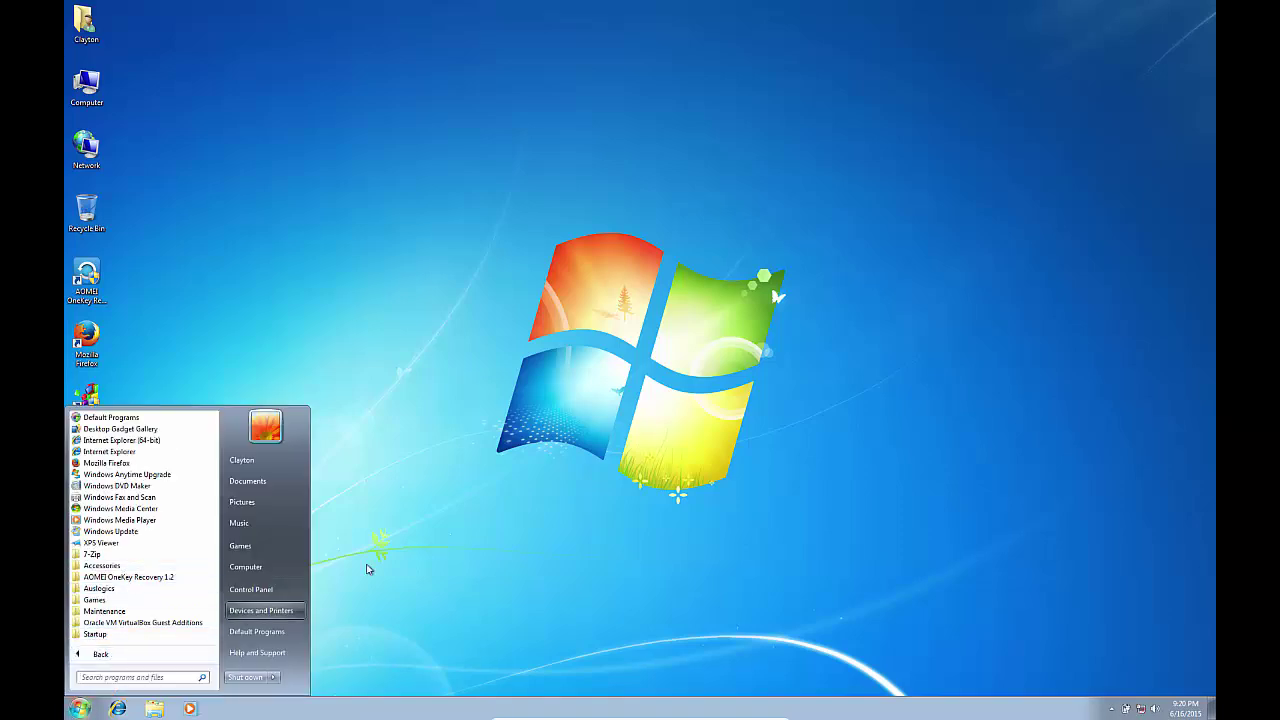
pyautogui.click(391, 542)
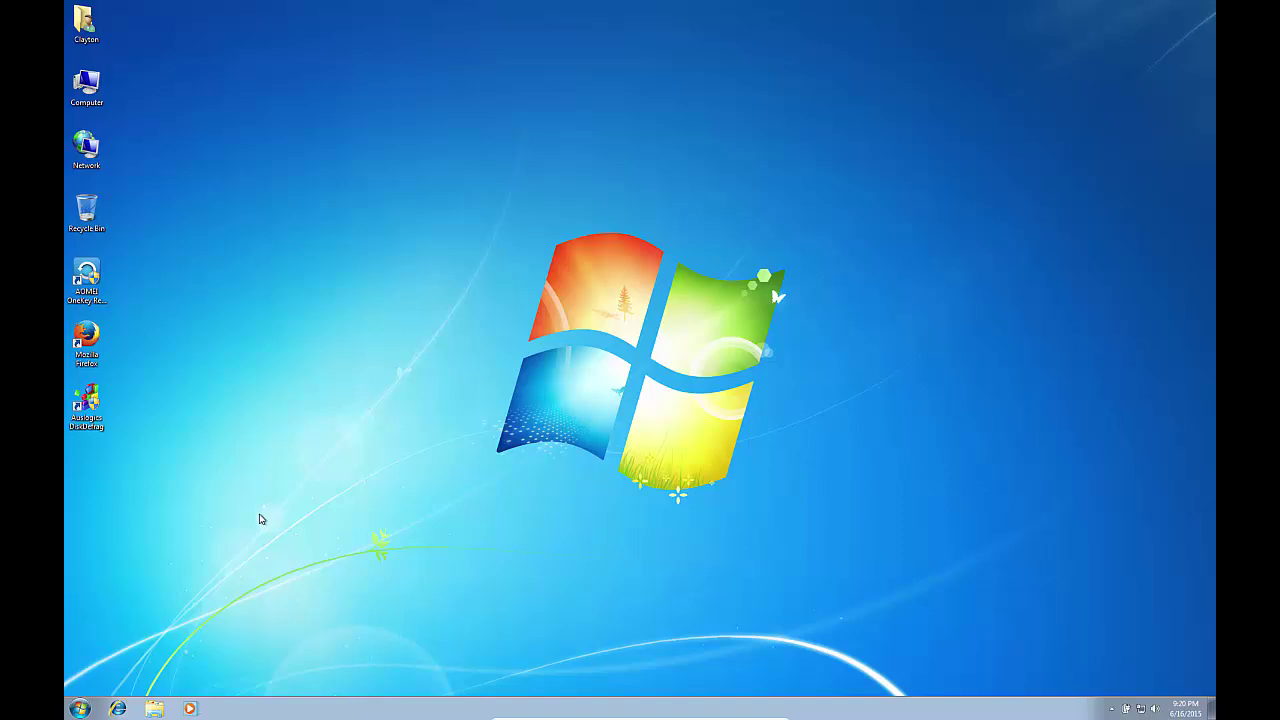
# Step: Exit VirtualBox full-screen mode with Right Ctrl+F
pyautogui.hotkey('ctrl', 'f')
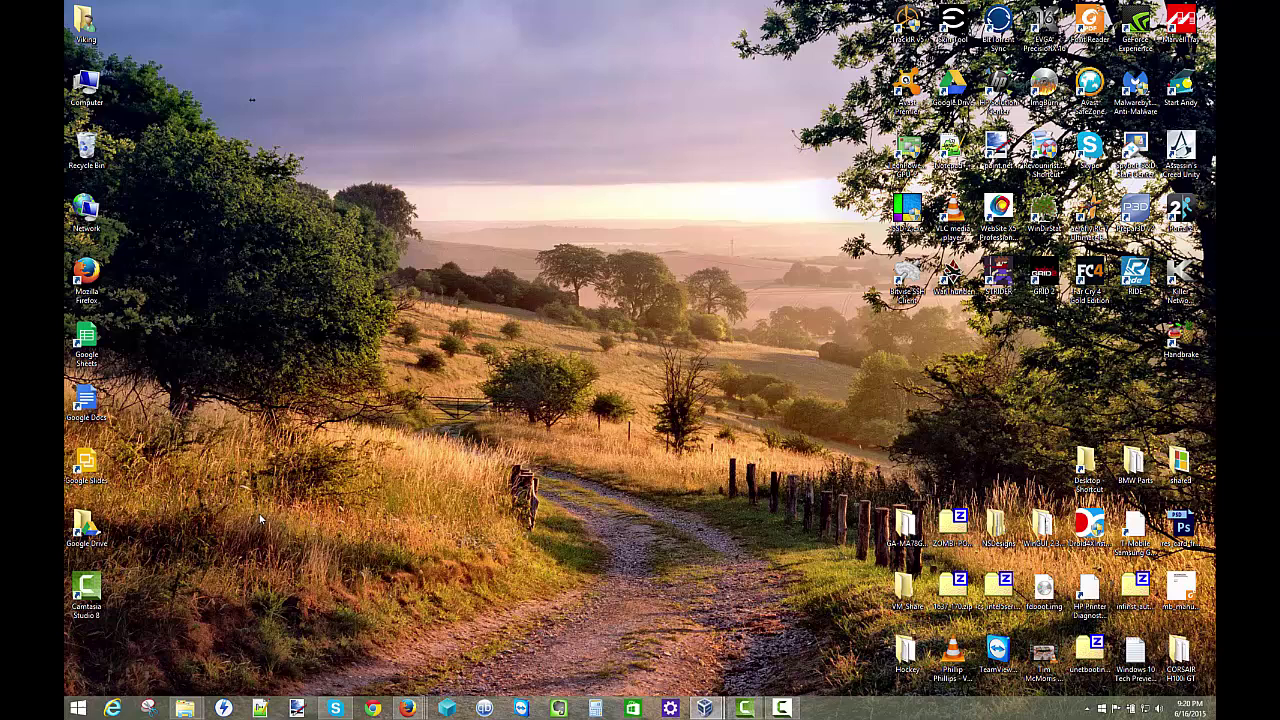